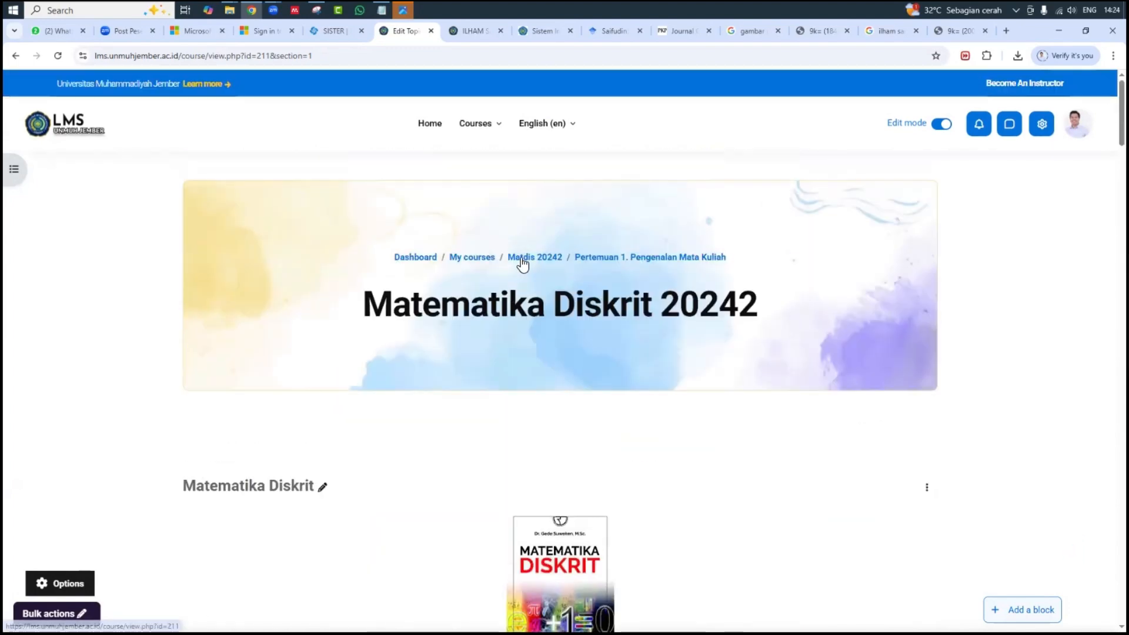
- Add a new Quiz activity to the Pertemuan 2. Inovasi dan Teknologi dalam Bisnis section of the Matdis 20242 course
click(520, 259)
scroll(481, 318, down, 10)
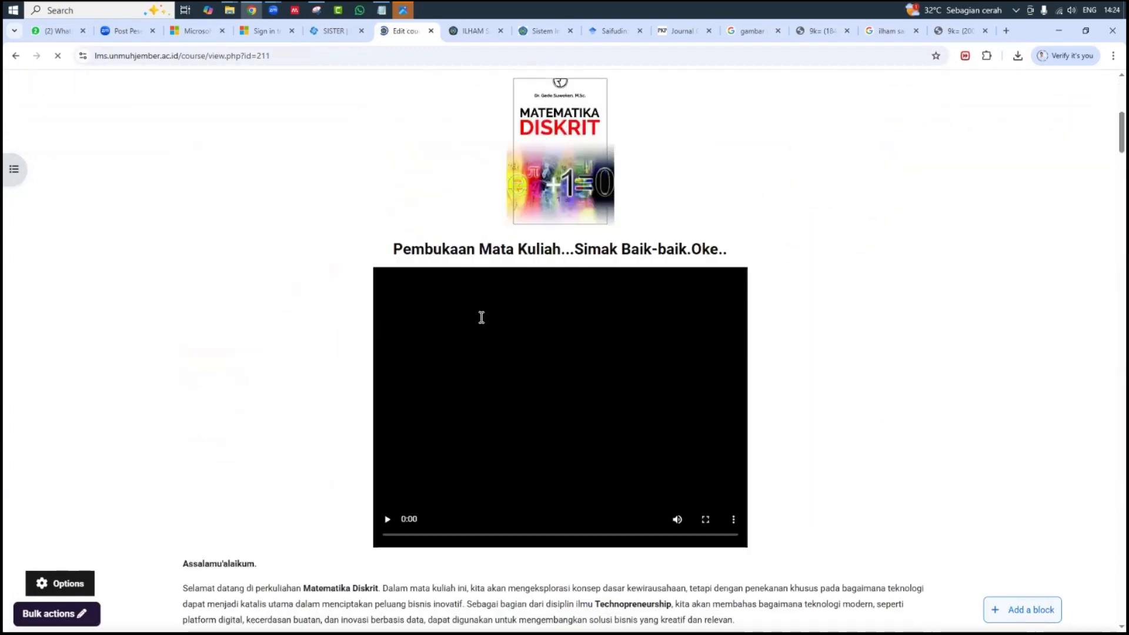
scroll(483, 321, down, 15)
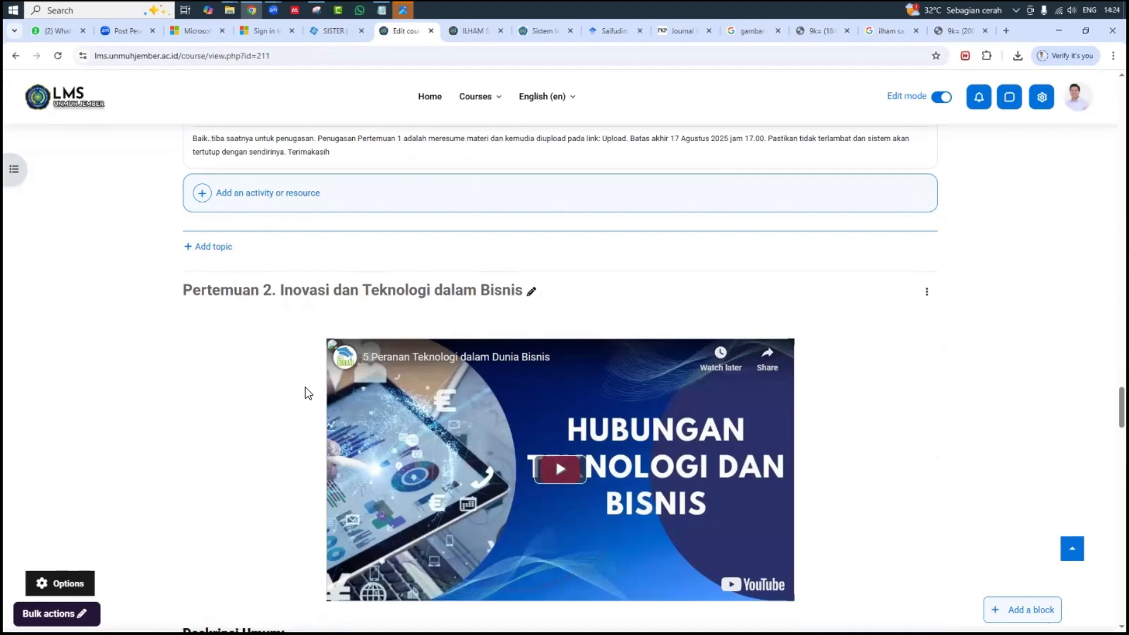
scroll(283, 329, down, 1)
scroll(292, 297, down, 5)
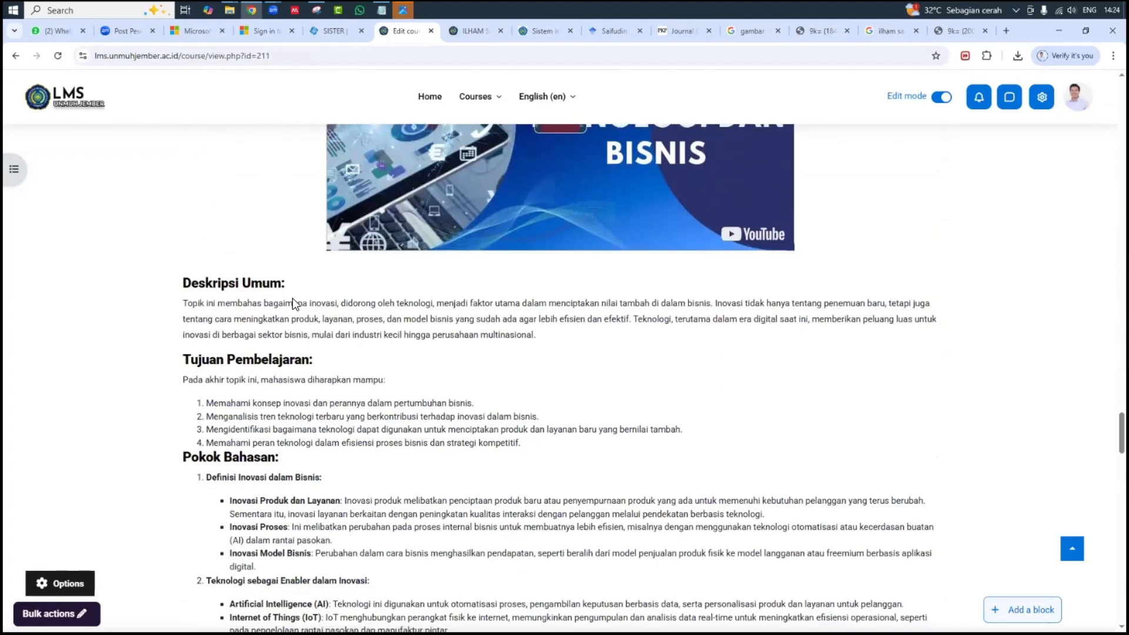
scroll(263, 209, down, 3)
scroll(292, 243, down, 8)
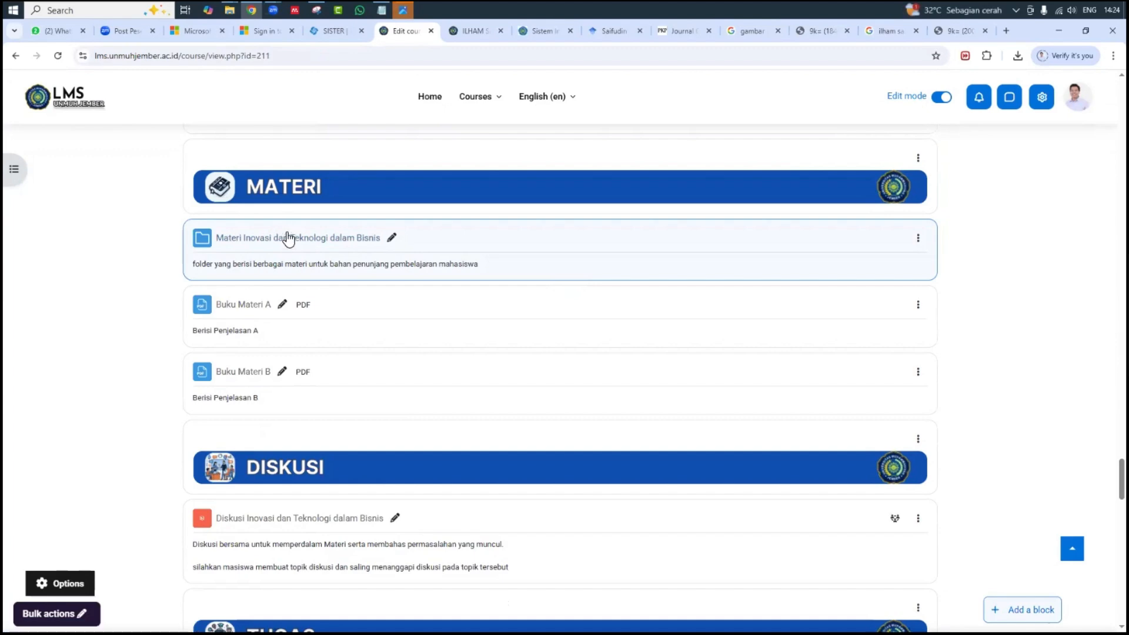
scroll(306, 257, down, 3)
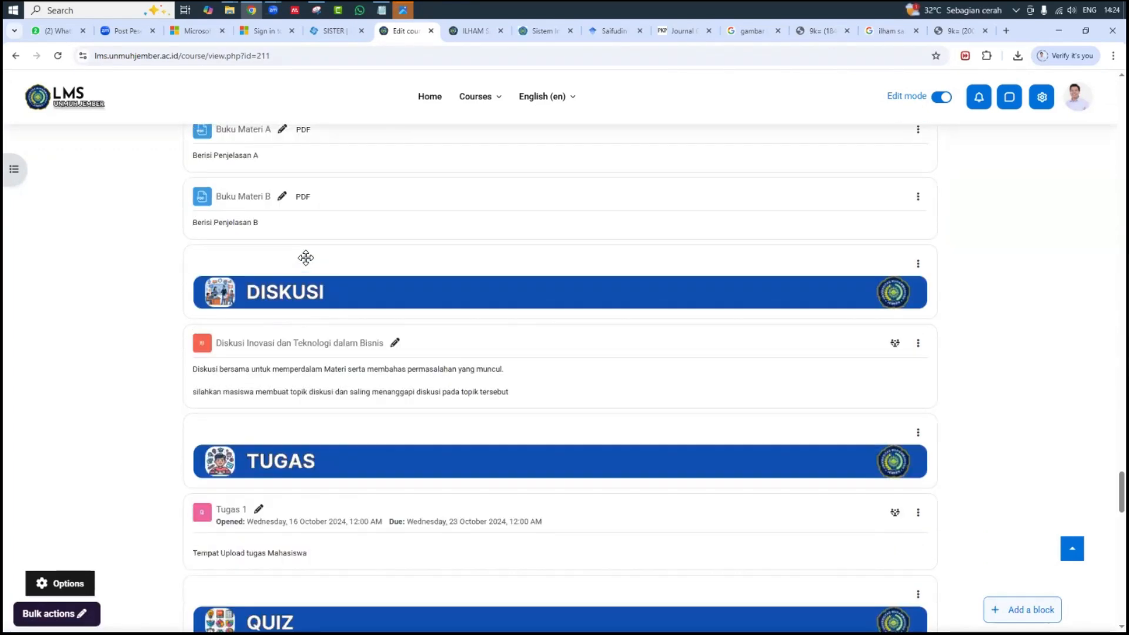
scroll(306, 257, up, 4)
scroll(320, 290, down, 10)
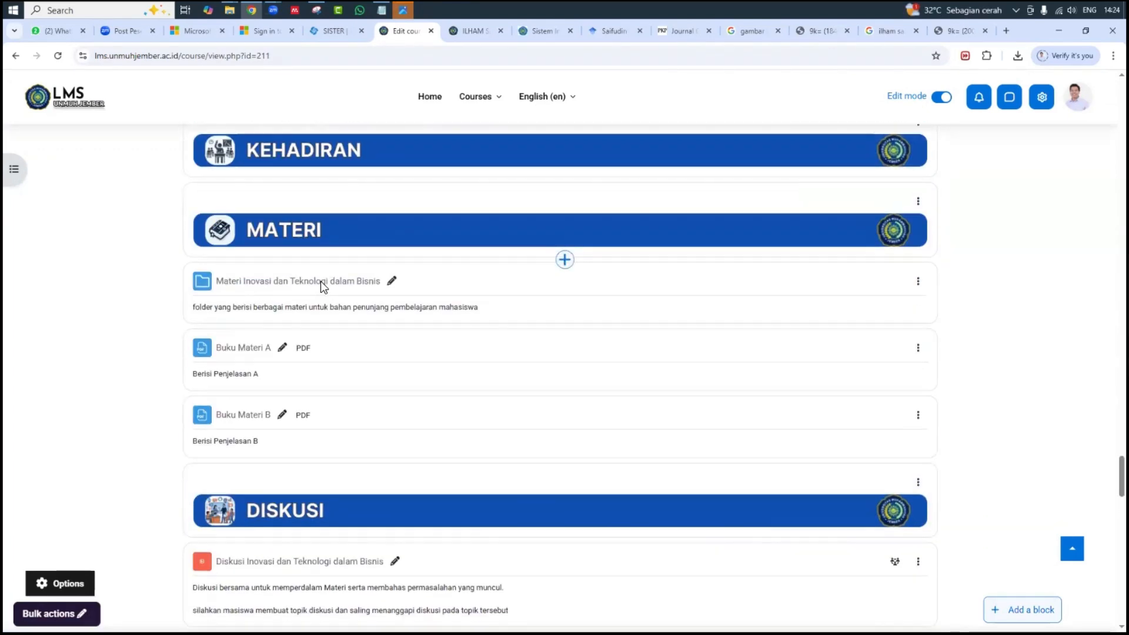
click(235, 309)
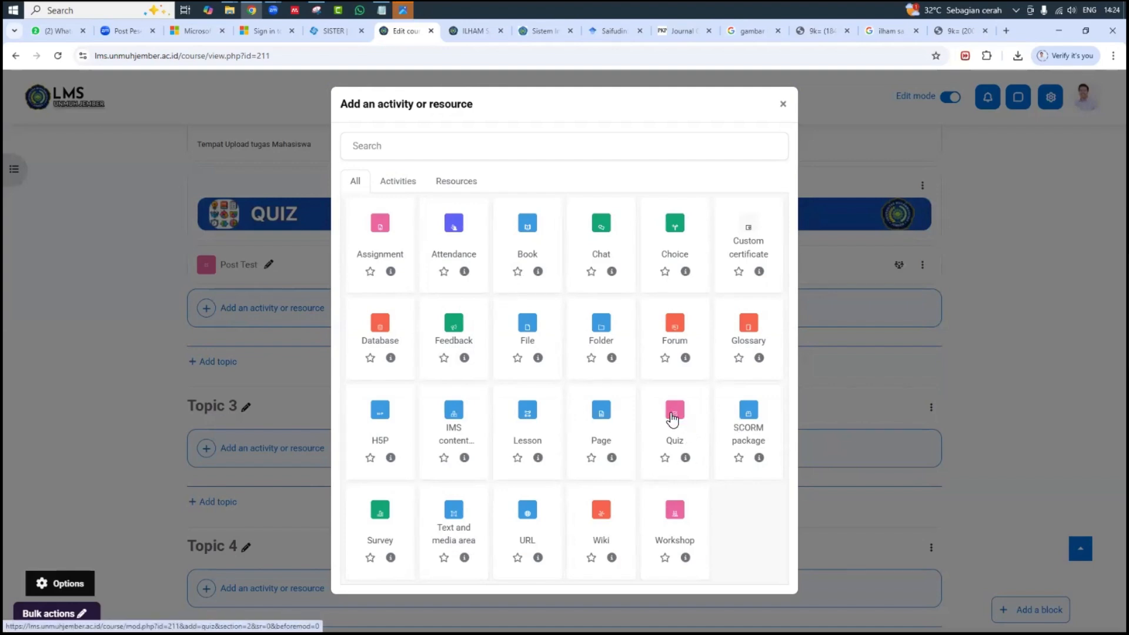
click(675, 416)
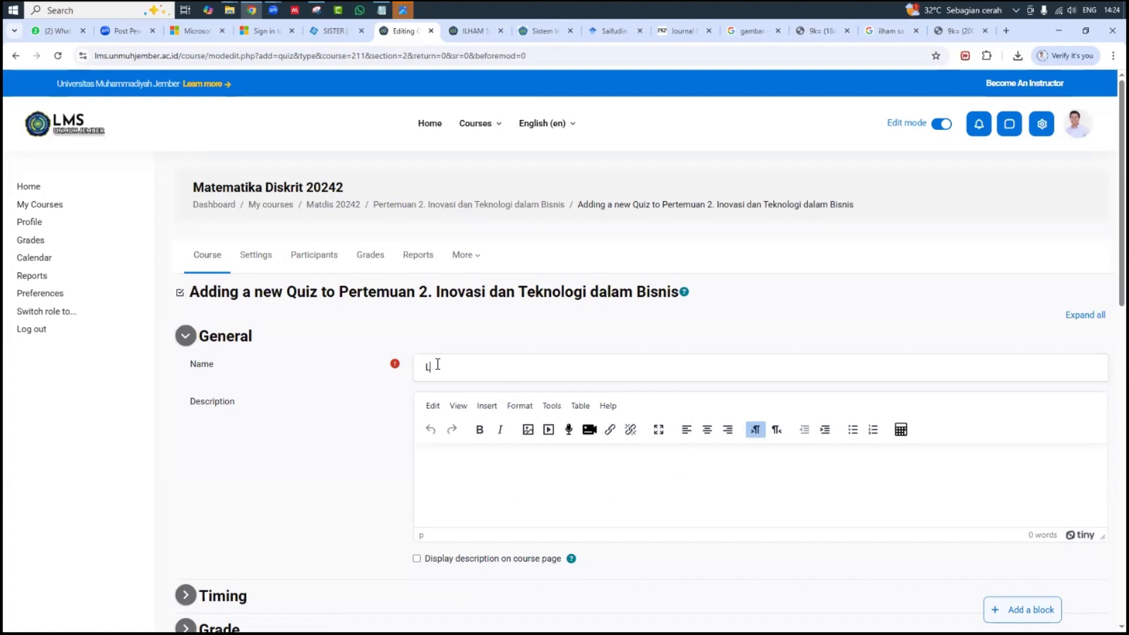
- Name the quiz "Latihan Soal", describe it as "Silahkan dikerjakan......" and display the description on the course page
text(Latihan Soal)
scroll(511, 332, down, 2)
click(515, 340)
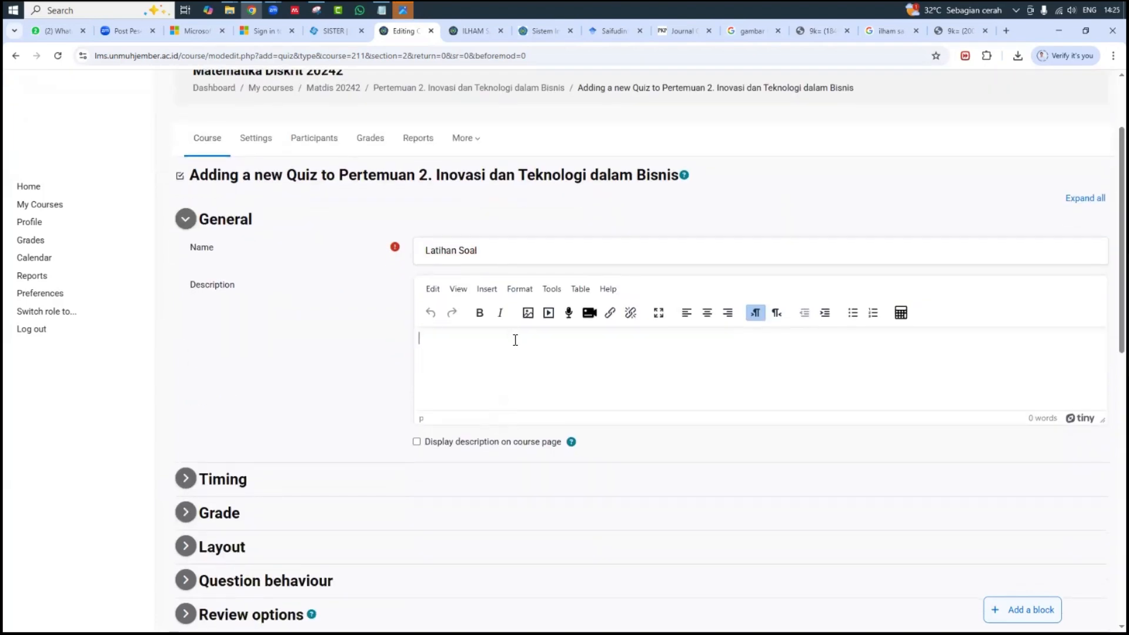
text(Silahkan dikweerjakan......)
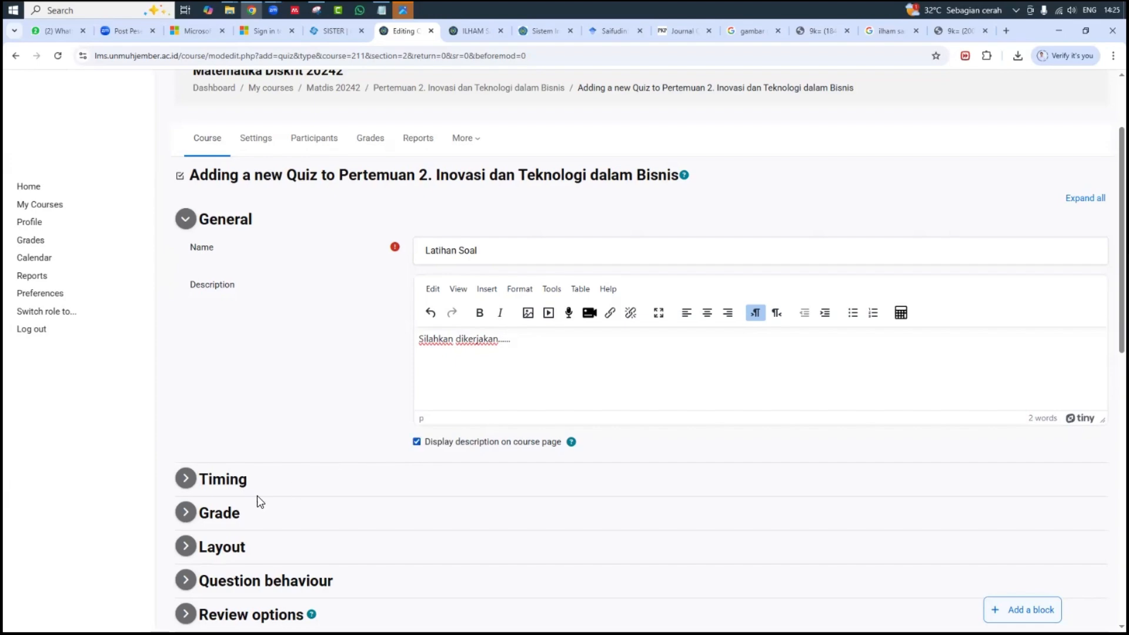
- Limit the quiz to 1 attempt and set the grade to pass to 7.0
click(196, 480)
scroll(274, 462, down, 4)
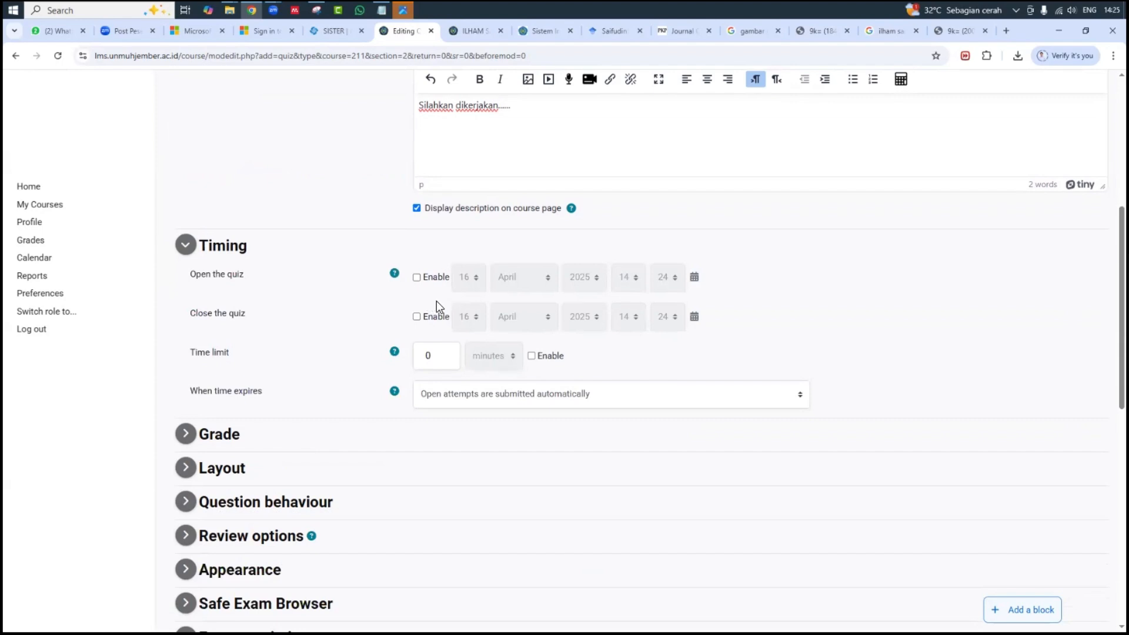
click(185, 438)
scroll(294, 453, down, 3)
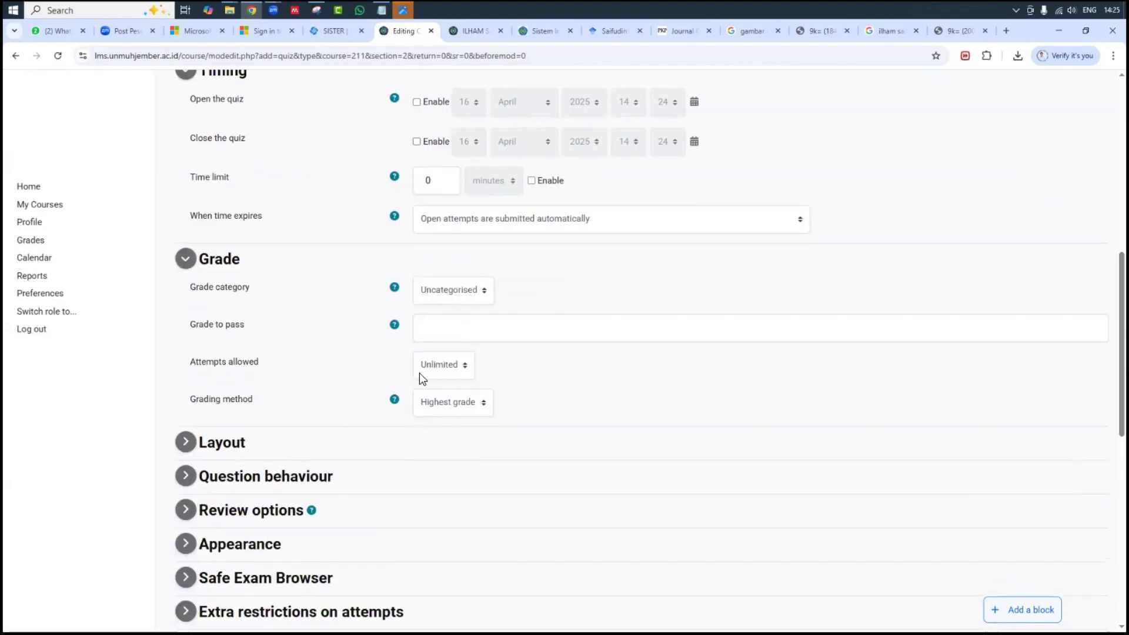
click(454, 365)
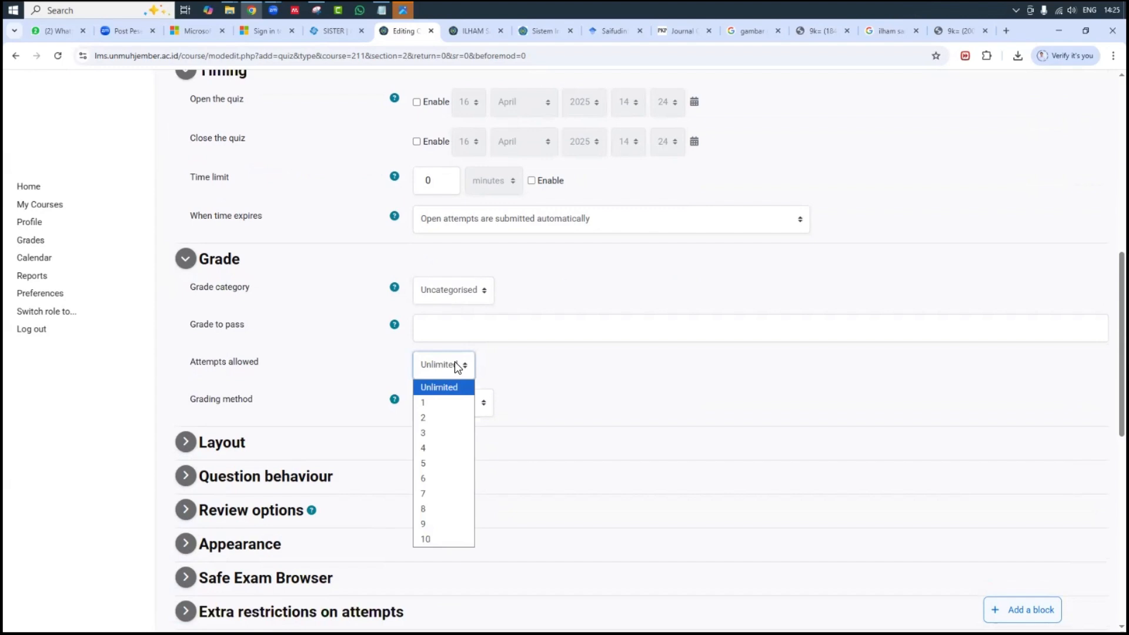
click(437, 404)
click(477, 326)
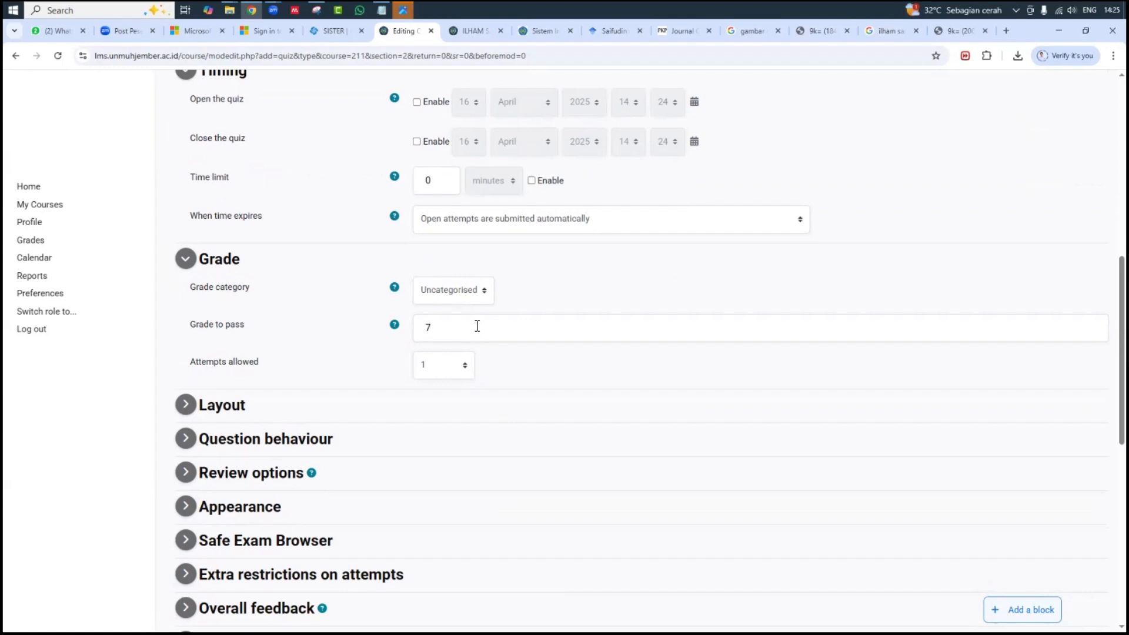
text(7.0)
- Examine the quiz's new page layout choices and question behaviour settings
click(192, 406)
scroll(191, 405, down, 1)
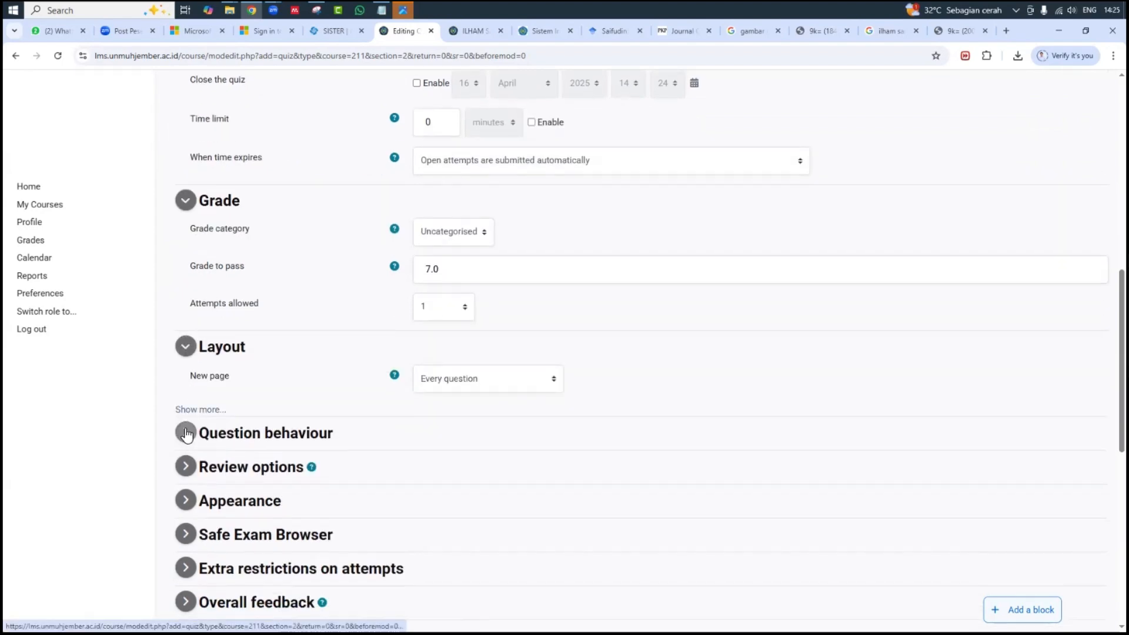
click(488, 379)
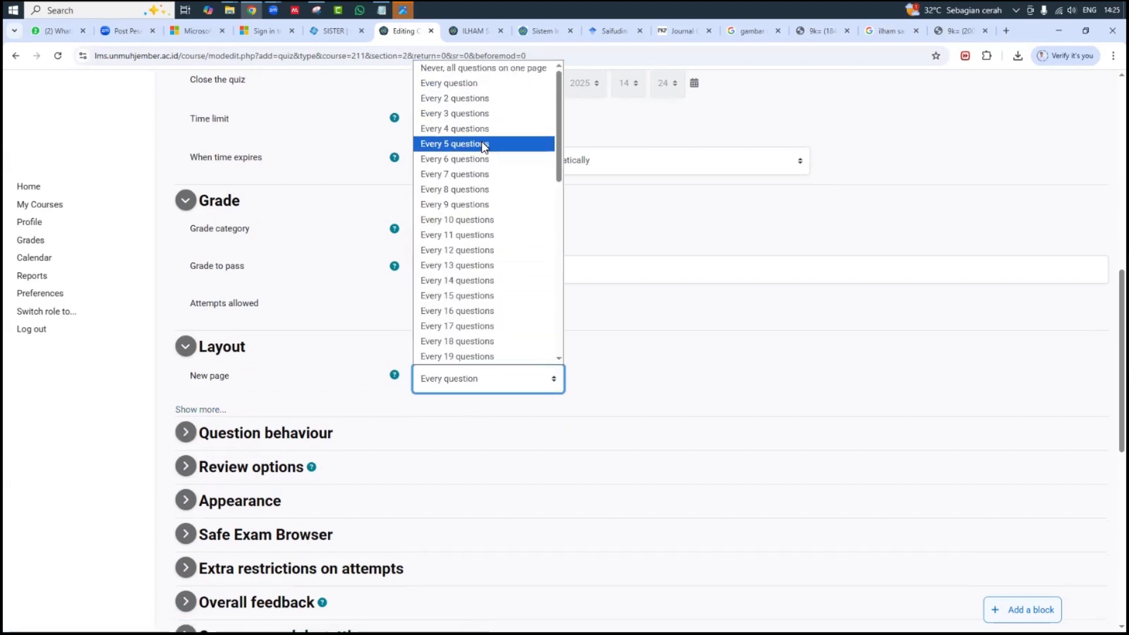
click(320, 364)
scroll(323, 369, down, 3)
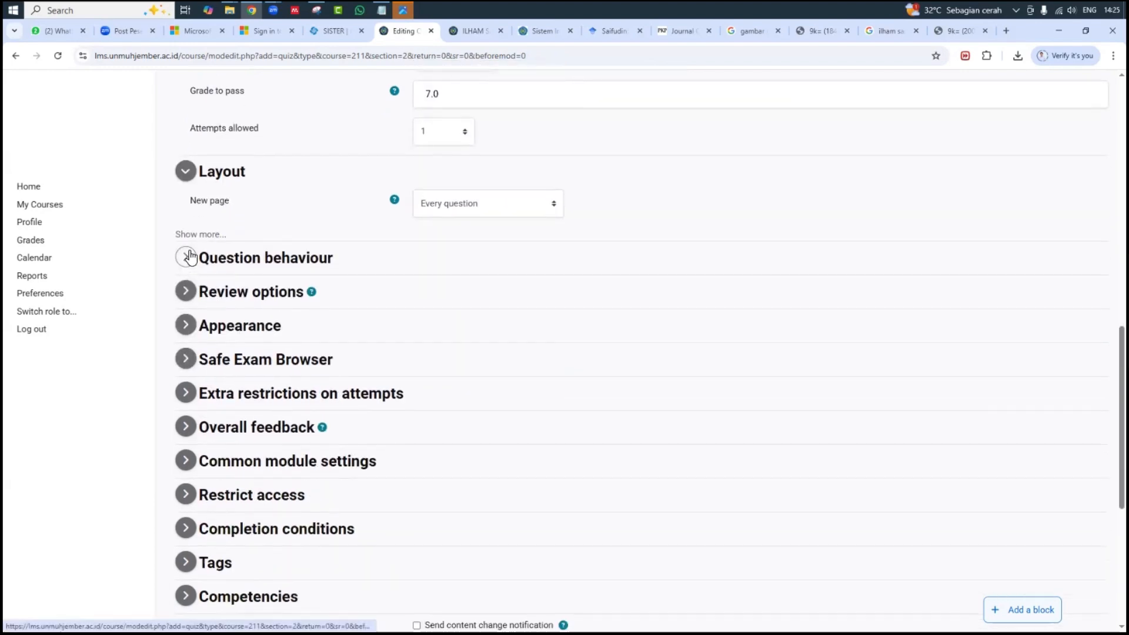
click(187, 257)
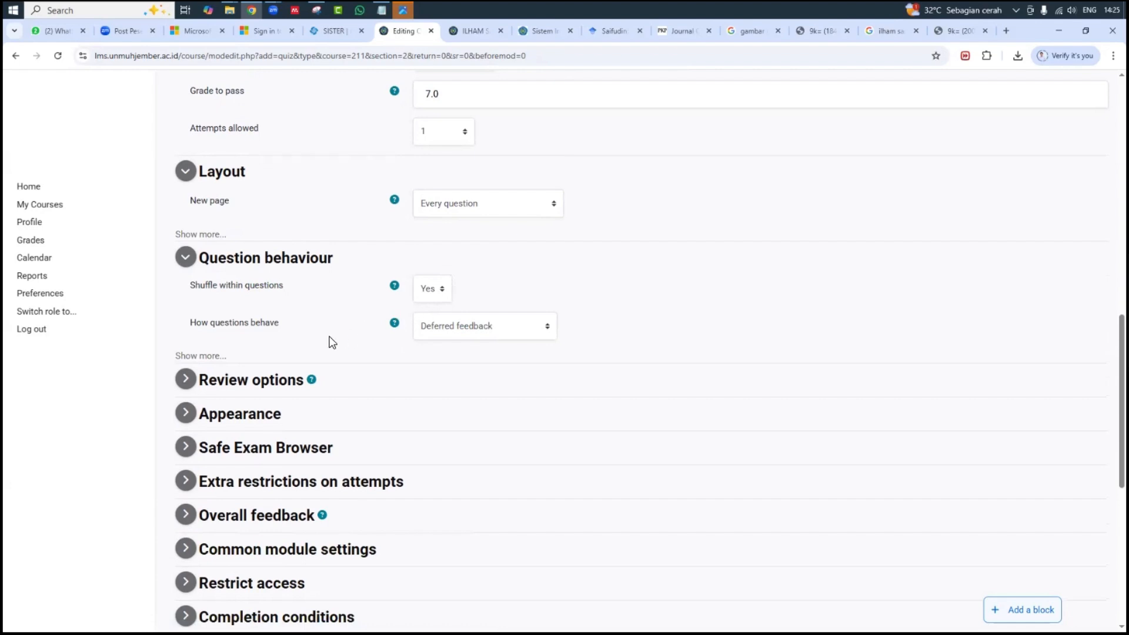
- Disable whether correct, maximum marks, specific feedback, general feedback, right answer and overall feedback for review immediately after the attempt
click(188, 380)
scroll(294, 341, down, 3)
scroll(318, 335, down, 1)
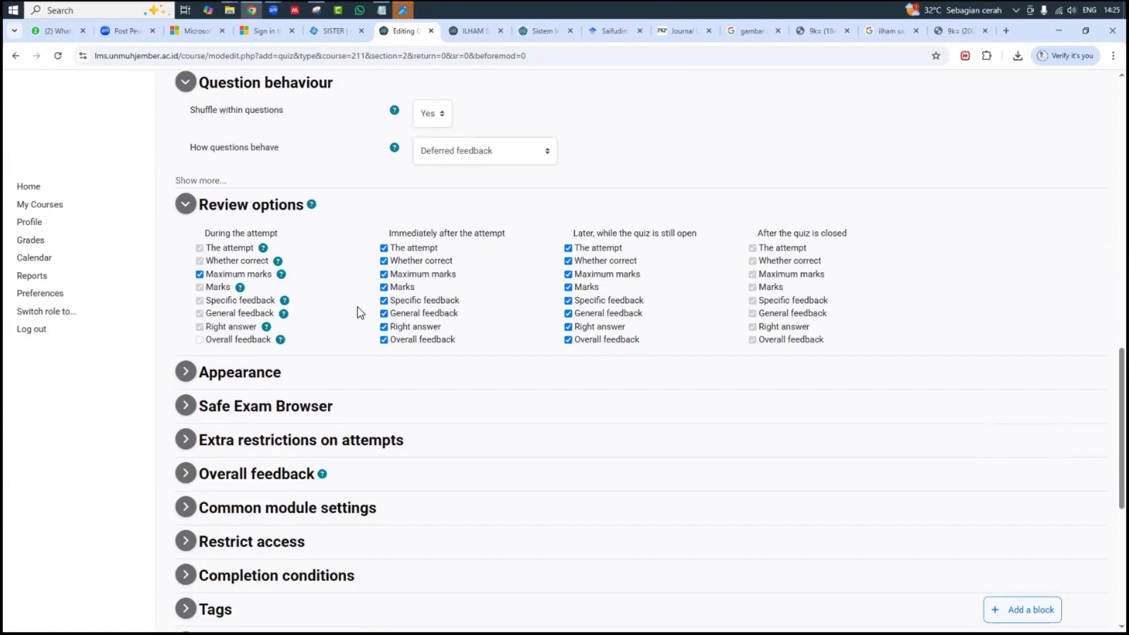
click(384, 261)
click(384, 274)
click(384, 300)
click(386, 327)
- Keep only The attempt enabled in the review options for later, while the quiz is still open
click(592, 328)
click(593, 340)
click(589, 313)
click(588, 300)
click(587, 287)
click(586, 274)
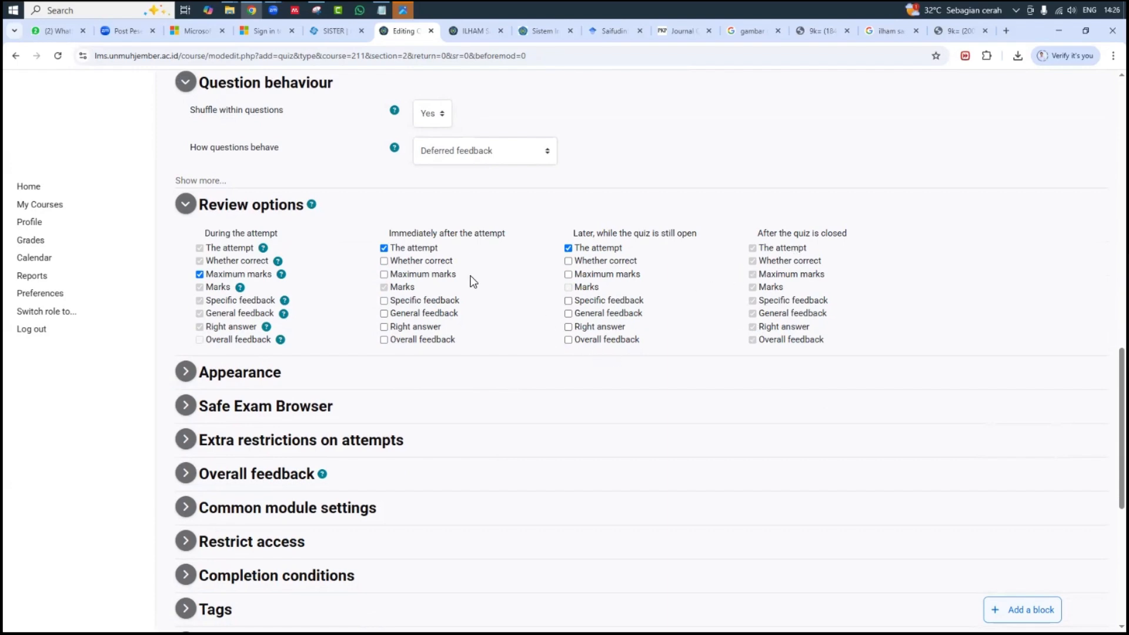
- Examine the quiz's Appearance, Safe Exam Browser and extra attempt restriction settings
scroll(471, 281, down, 2)
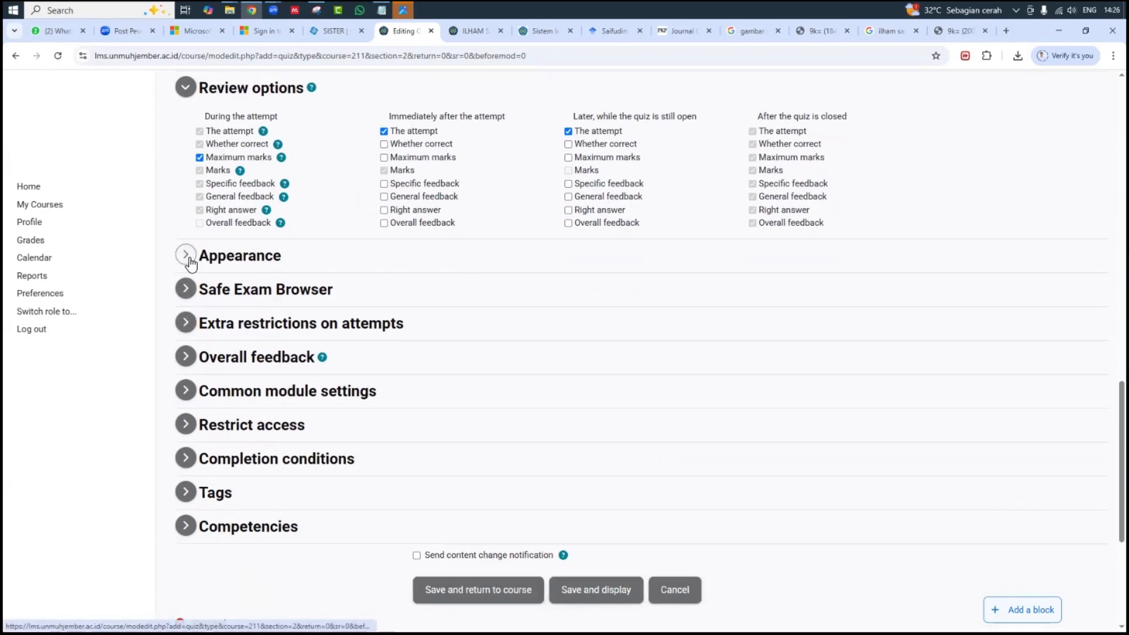
click(186, 256)
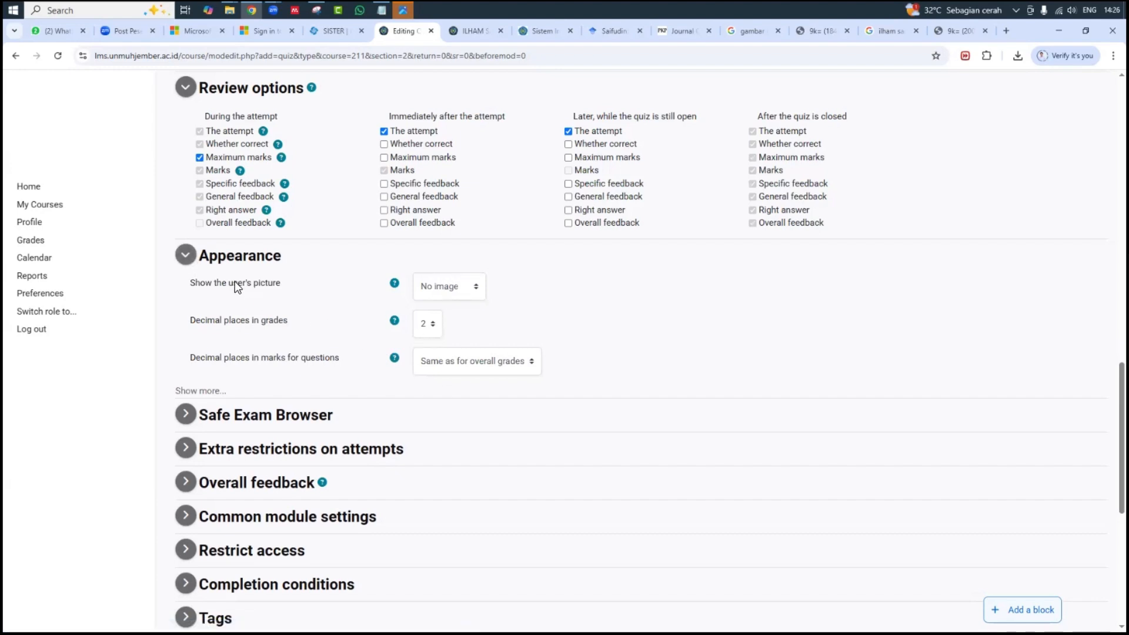
scroll(235, 281, down, 2)
click(189, 300)
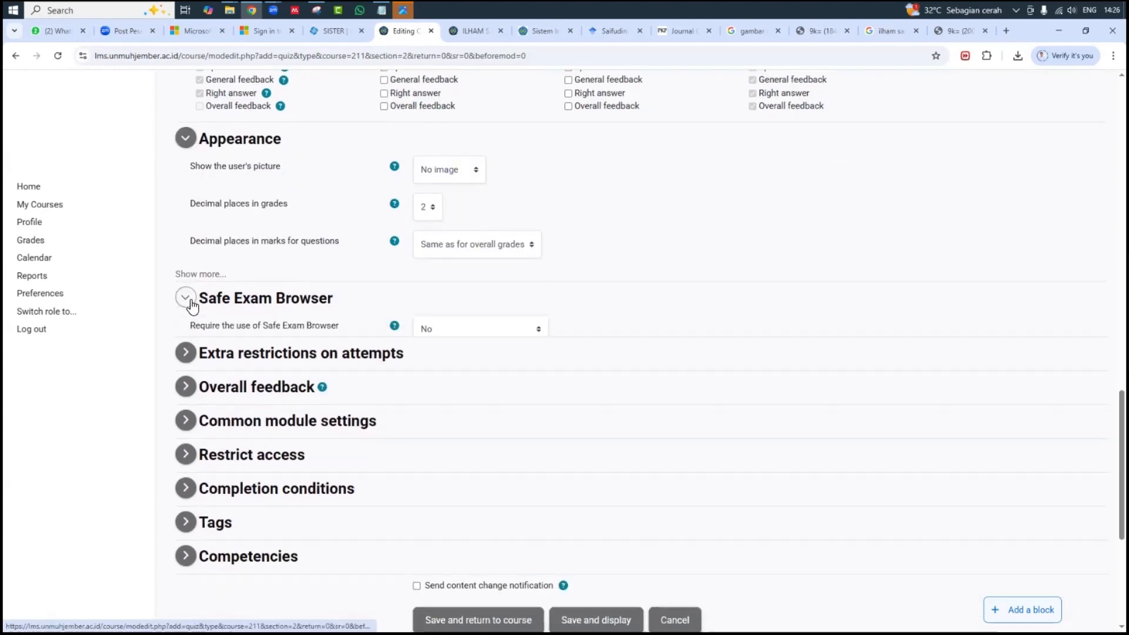
click(191, 302)
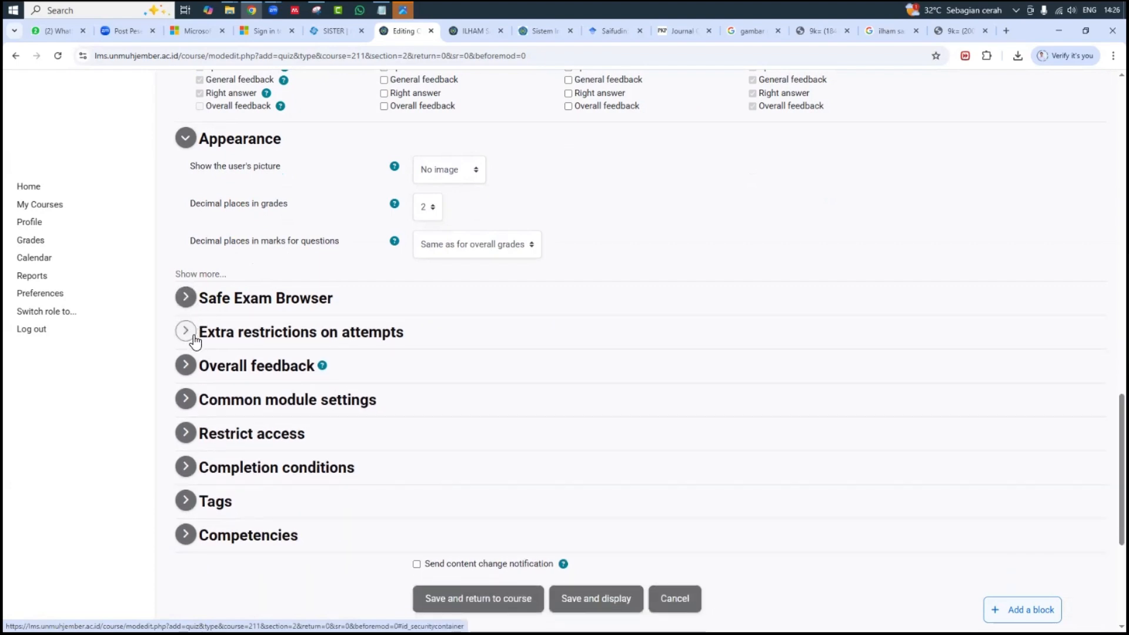
click(186, 332)
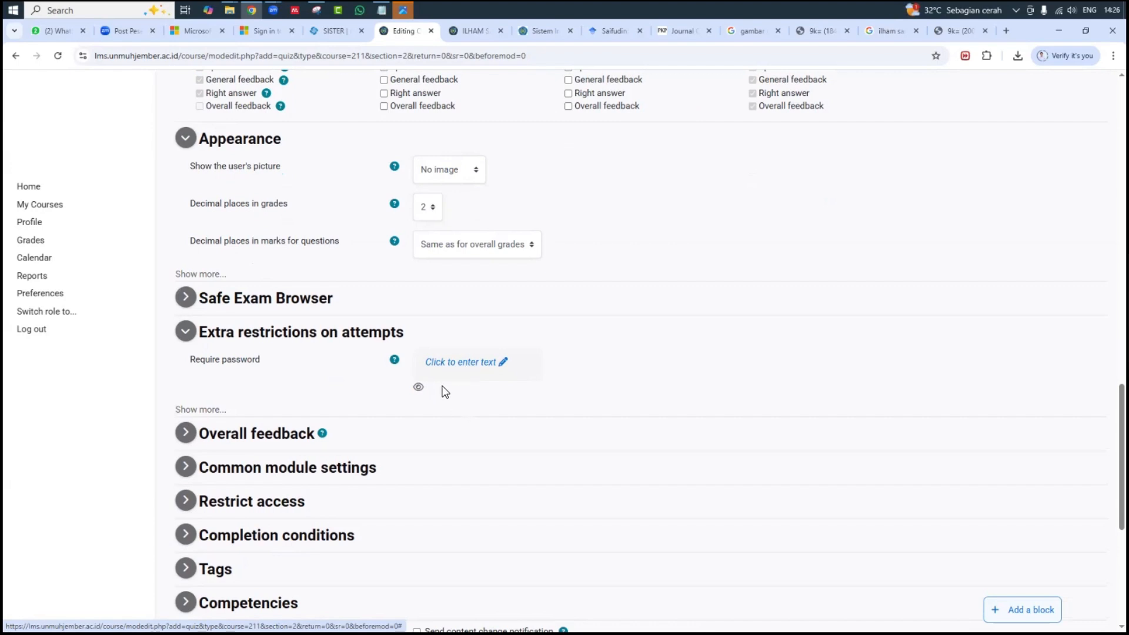
scroll(441, 353, down, 3)
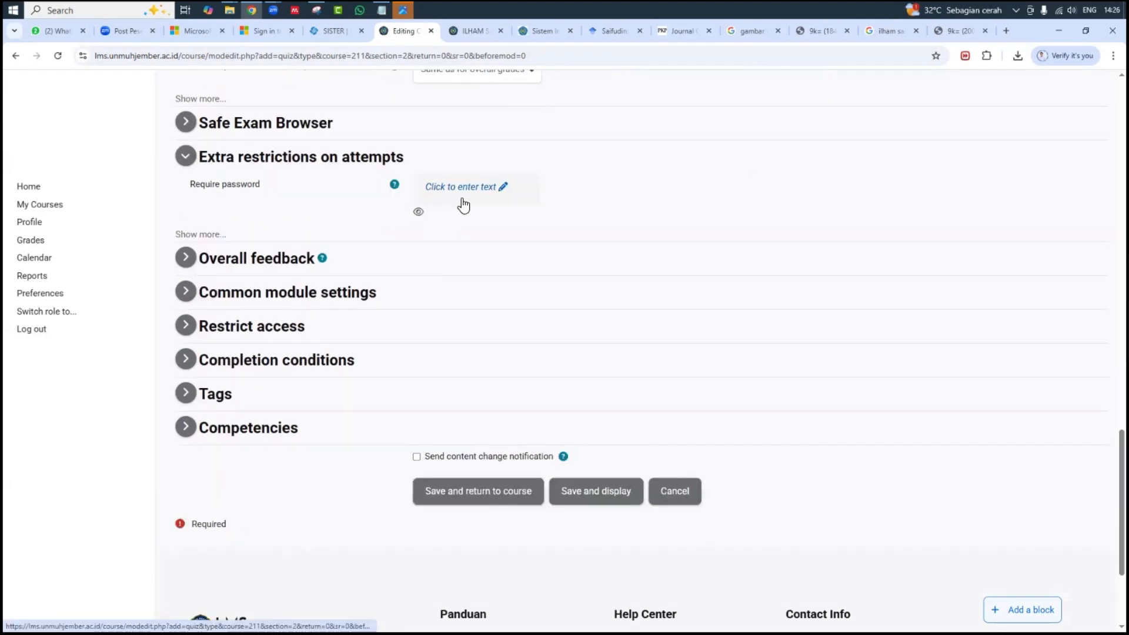
- Examine the quiz's overall feedback fields and grade boundaries
click(192, 324)
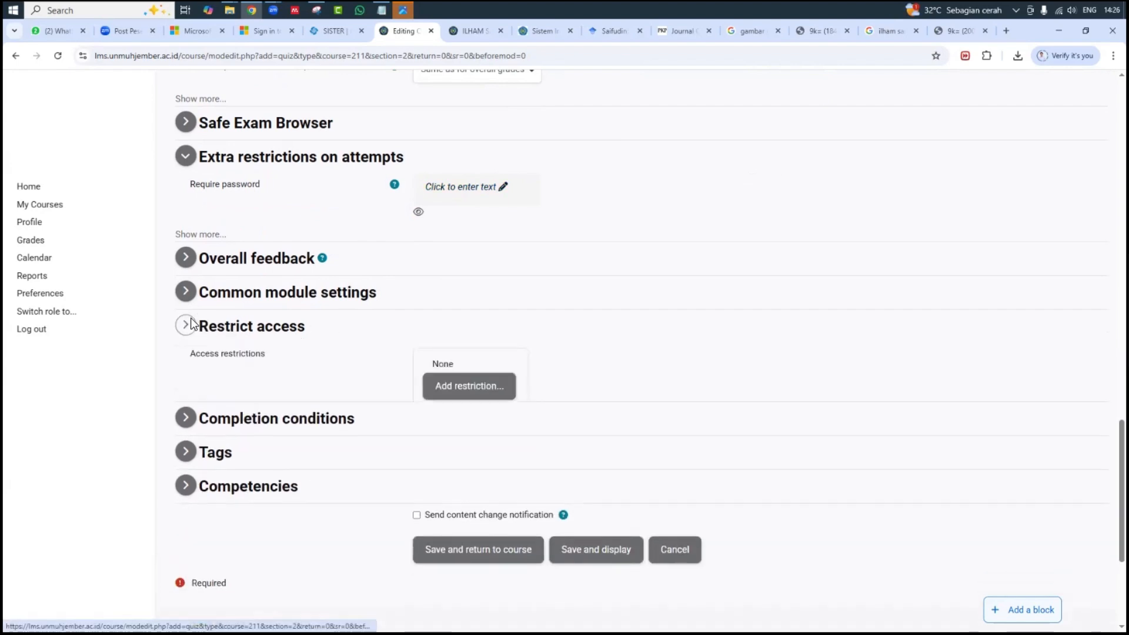
click(192, 324)
click(186, 257)
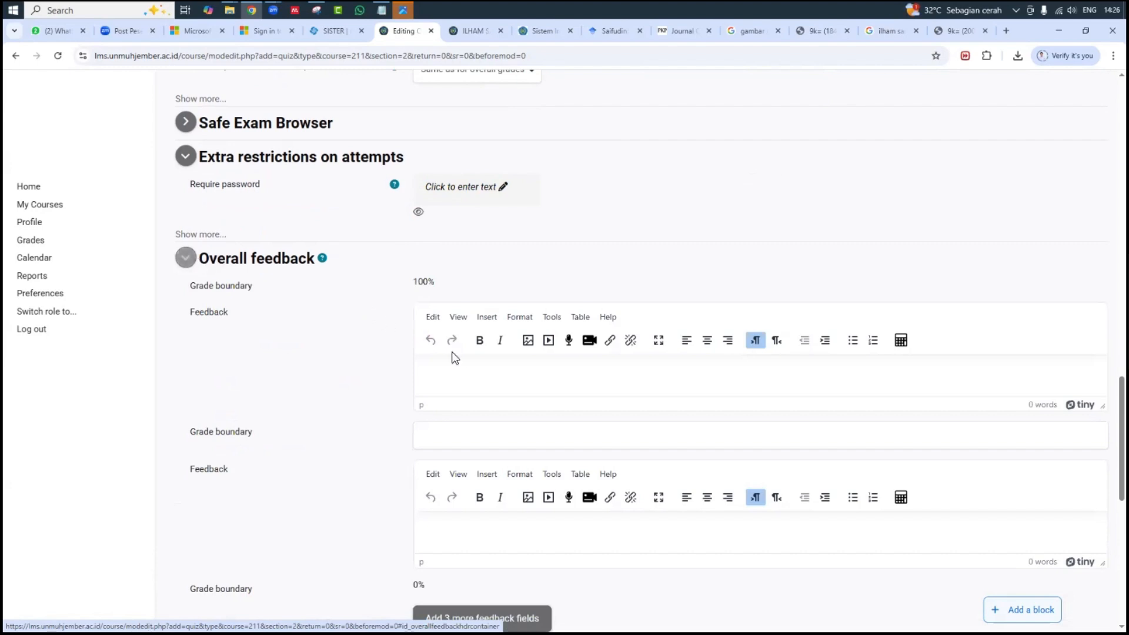
scroll(465, 359, down, 3)
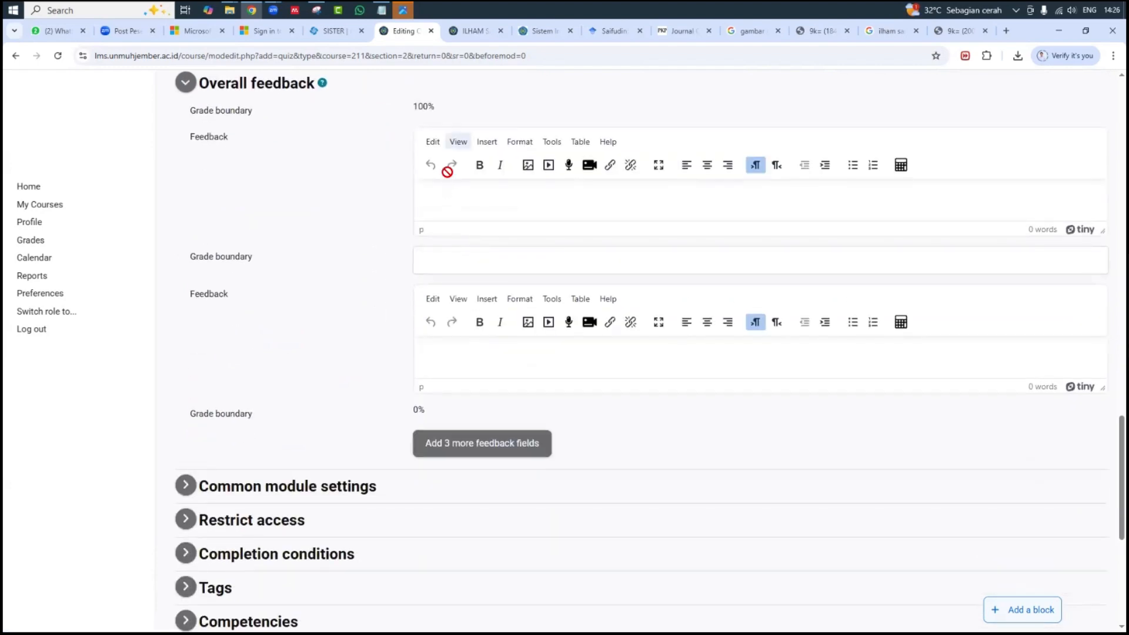
click(446, 190)
scroll(444, 346, down, 3)
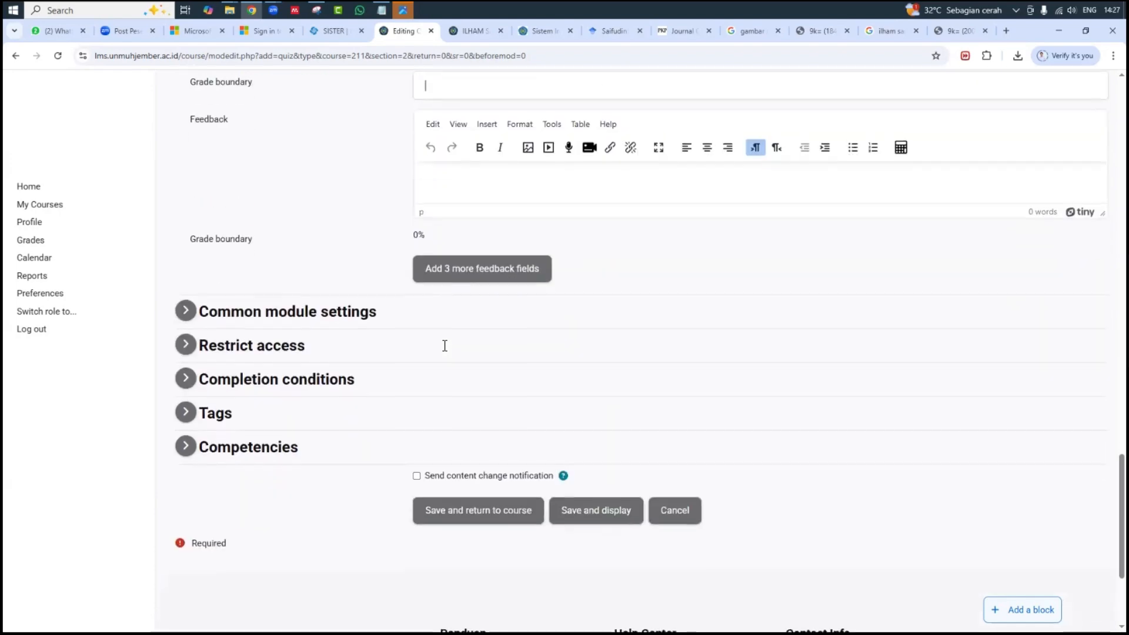
scroll(457, 143, up, 4)
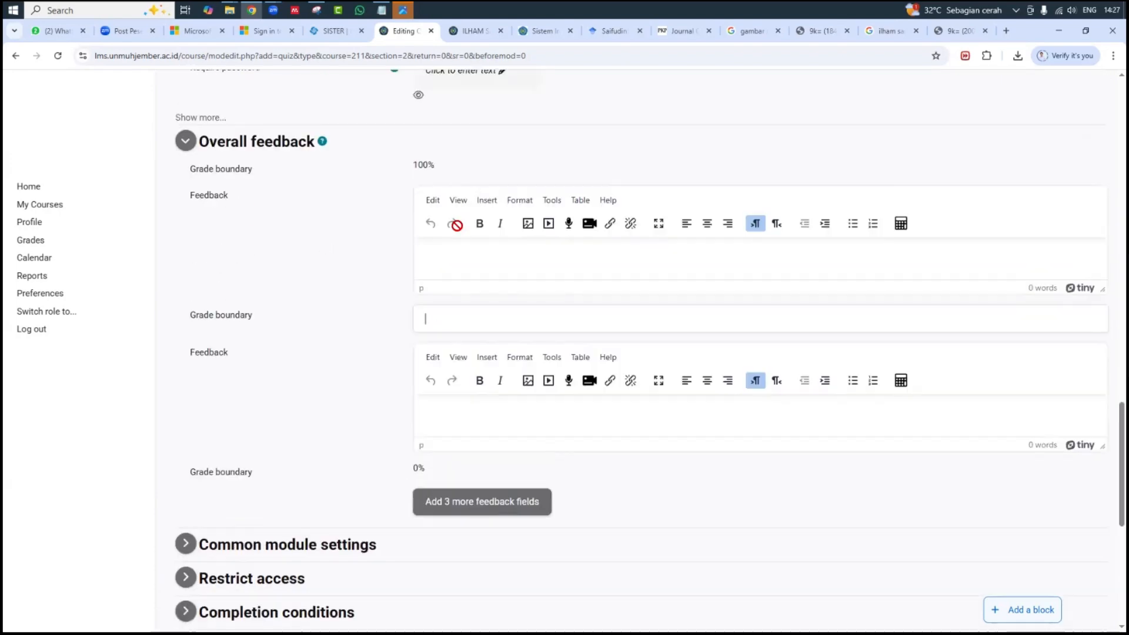
- Check the quiz's access restrictions, then save the quiz and return to the Pertemuan 2 section of the course
scroll(457, 225, down, 5)
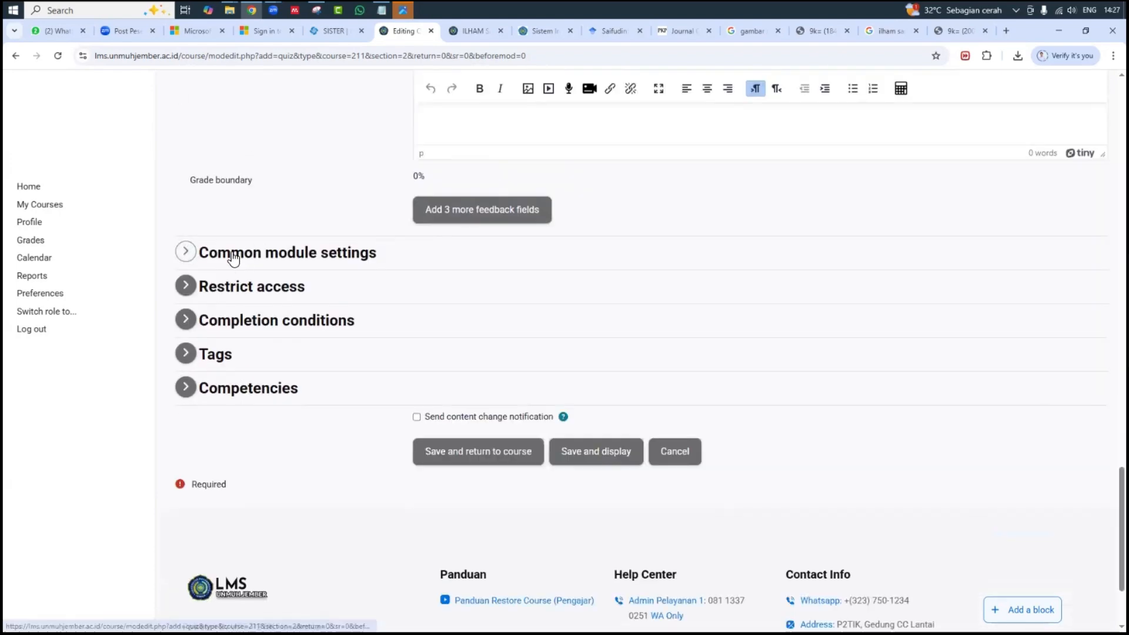
click(197, 297)
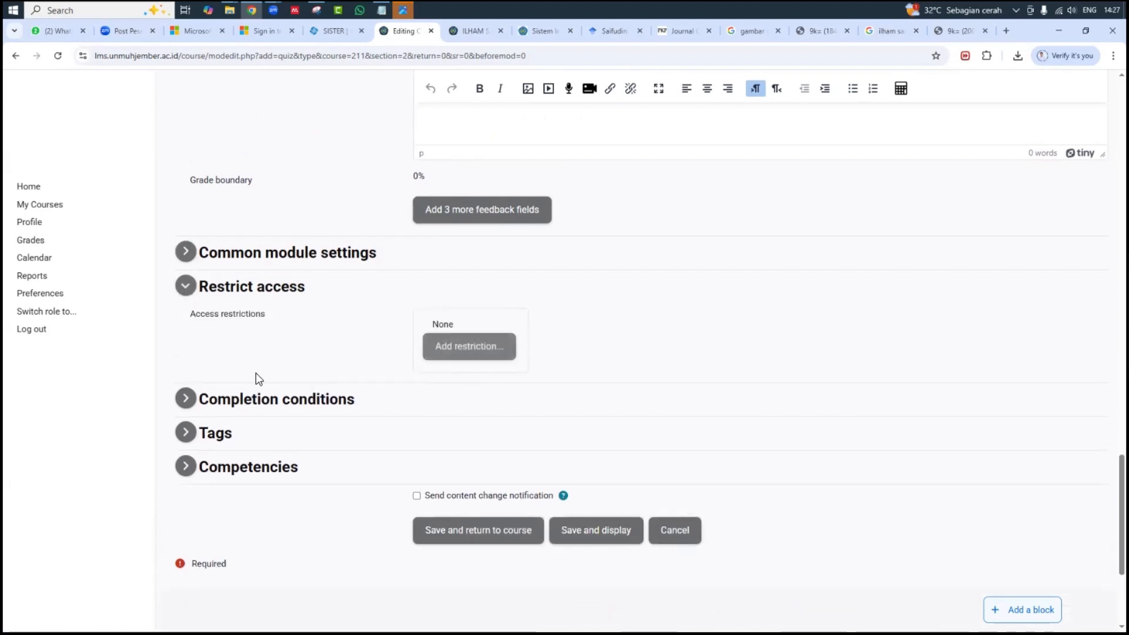
click(462, 533)
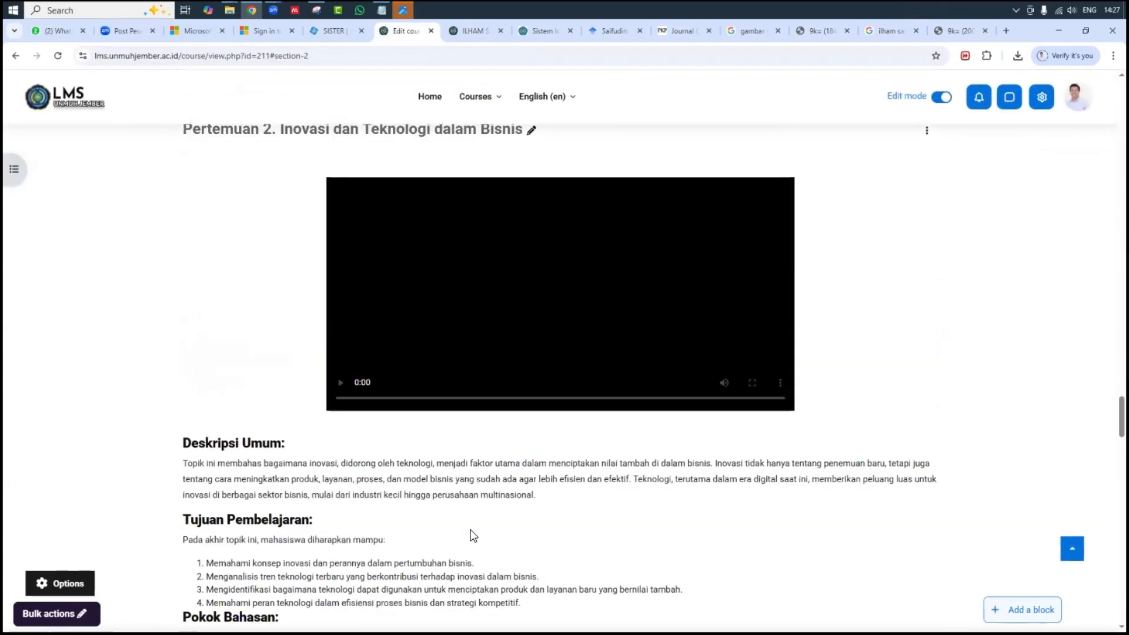
scroll(459, 544, down, 20)
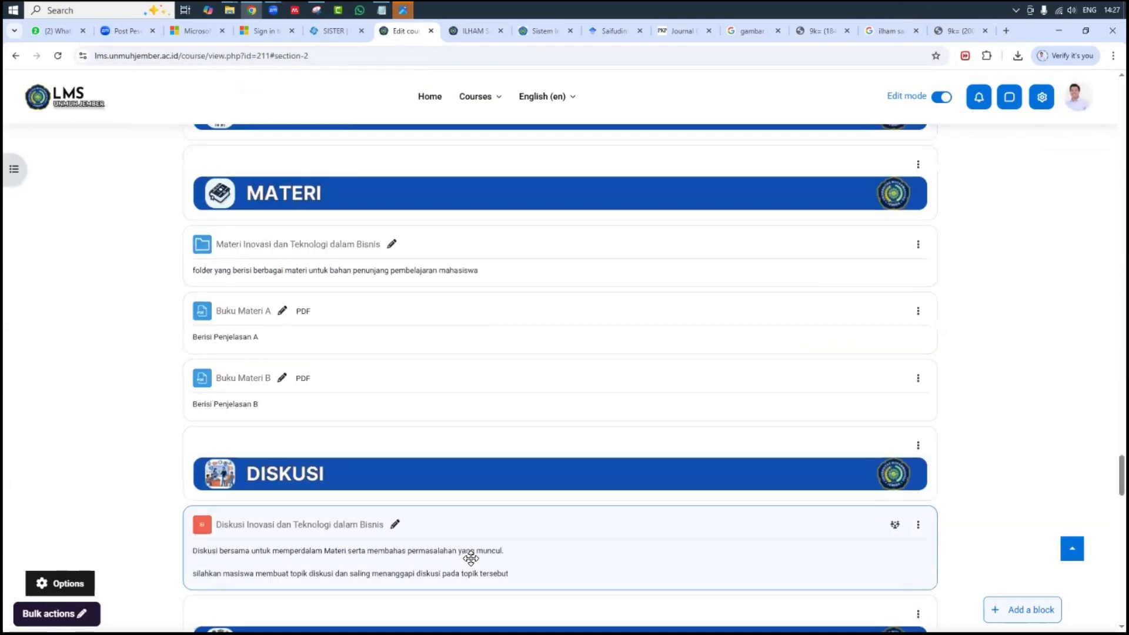
- Delete the Post Test quiz from the QUIZ area of the Pertemuan 2 section
scroll(472, 558, down, 5)
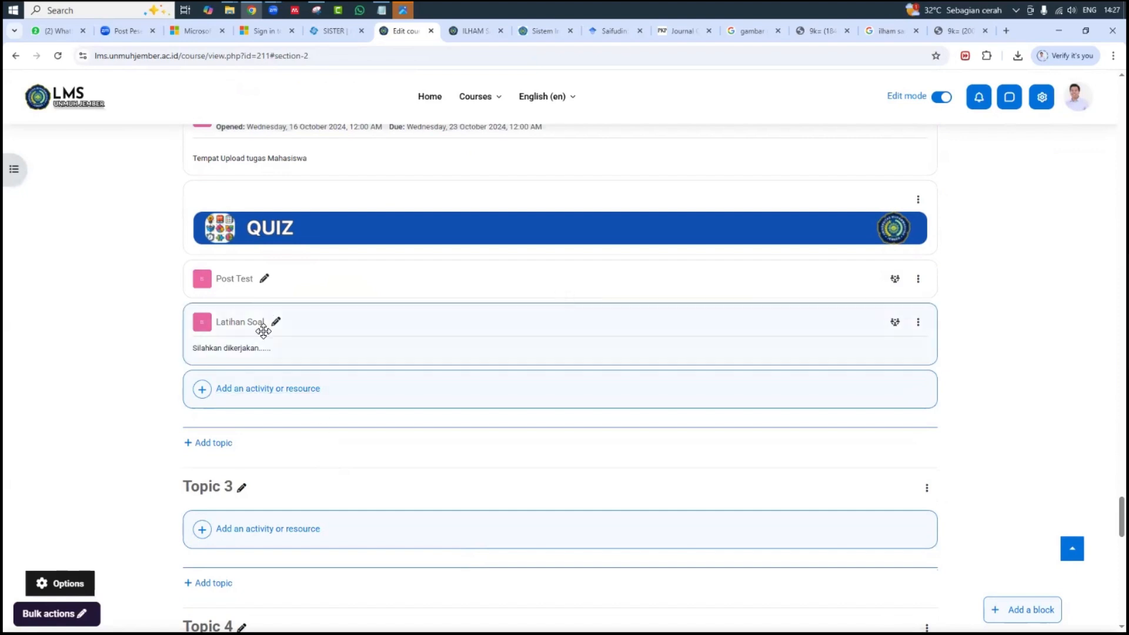
click(918, 279)
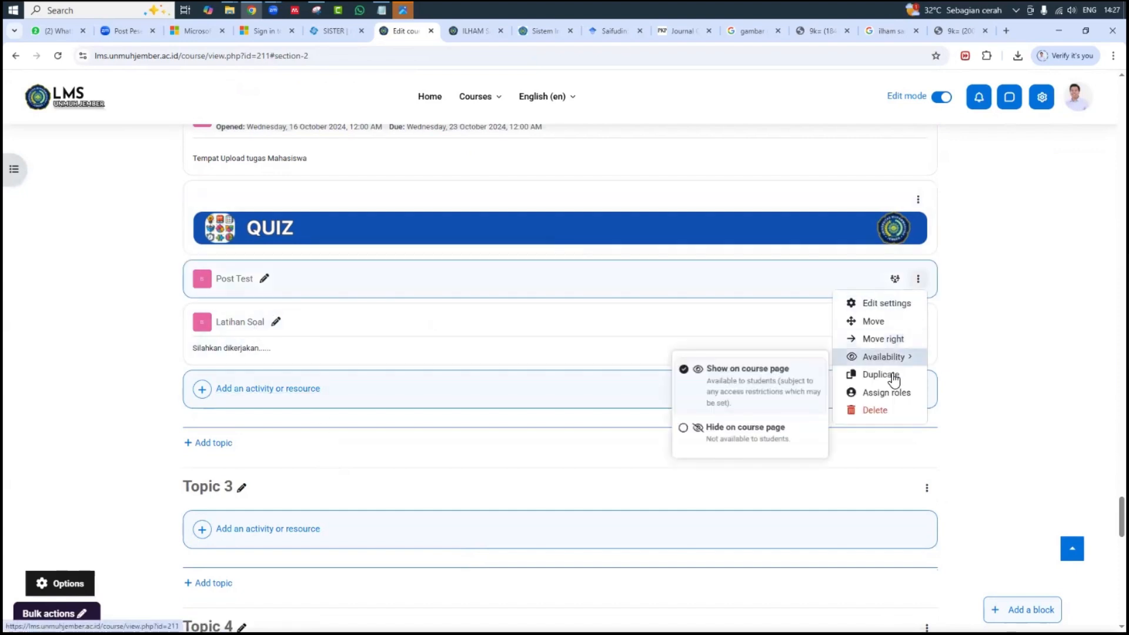
click(882, 411)
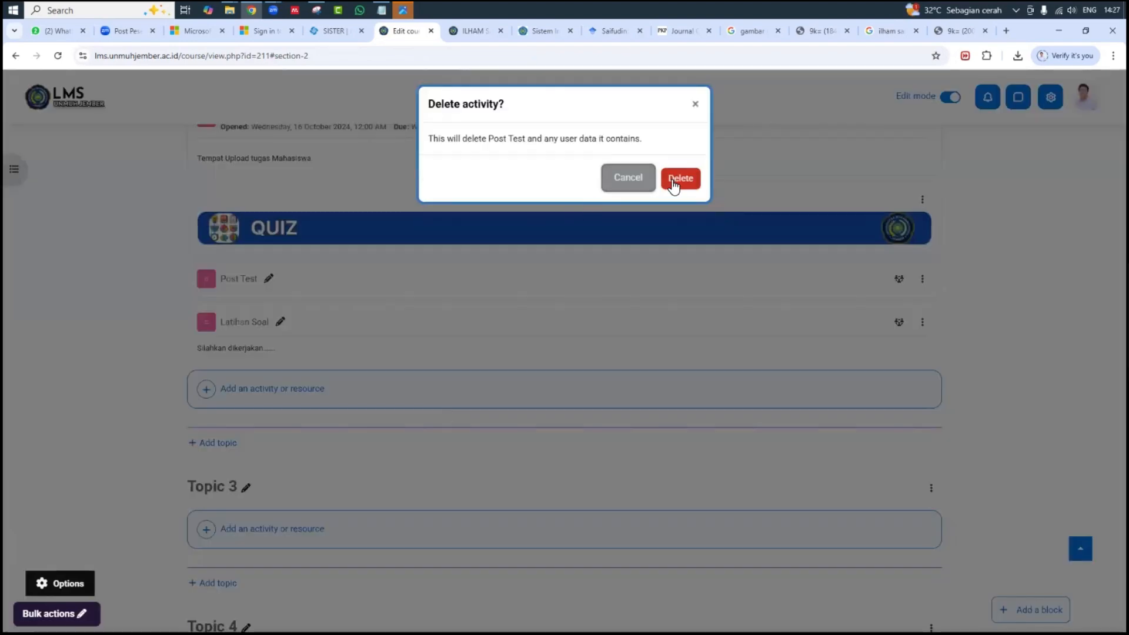
click(678, 178)
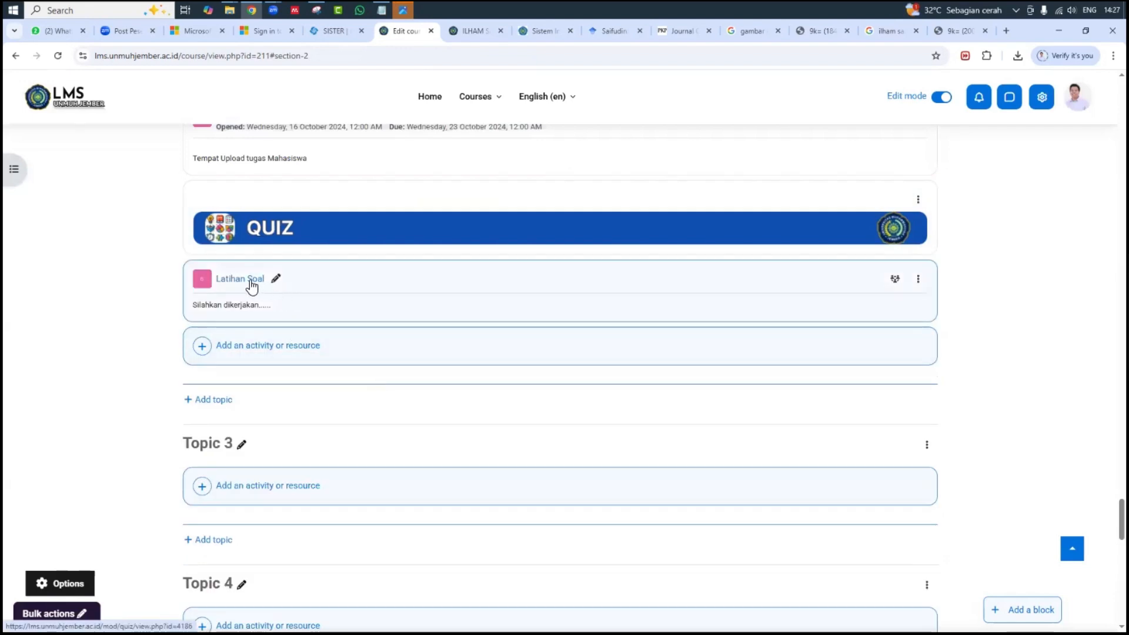
- Open the question editing page of the Latihan Soal quiz and enable Shuffle for its questions
click(251, 283)
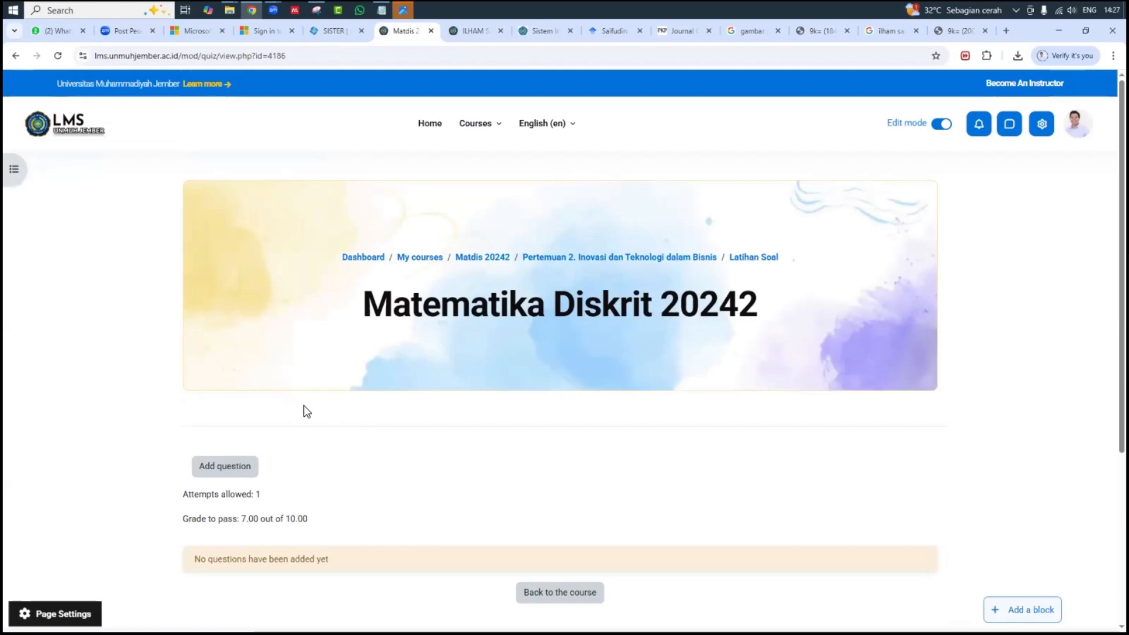
scroll(284, 468, down, 4)
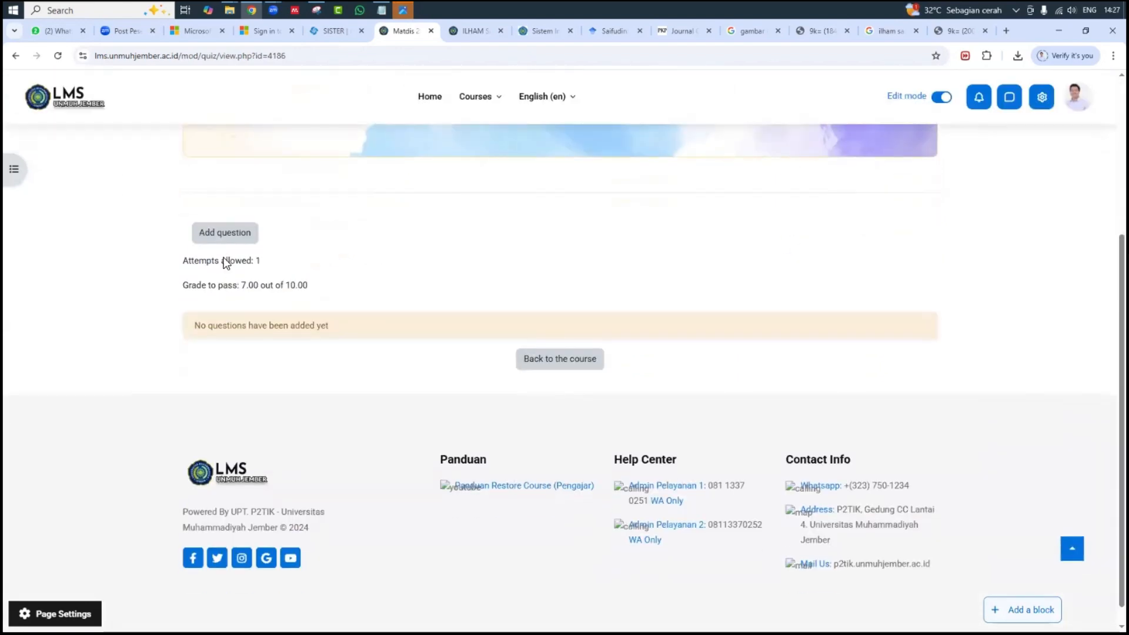
click(243, 234)
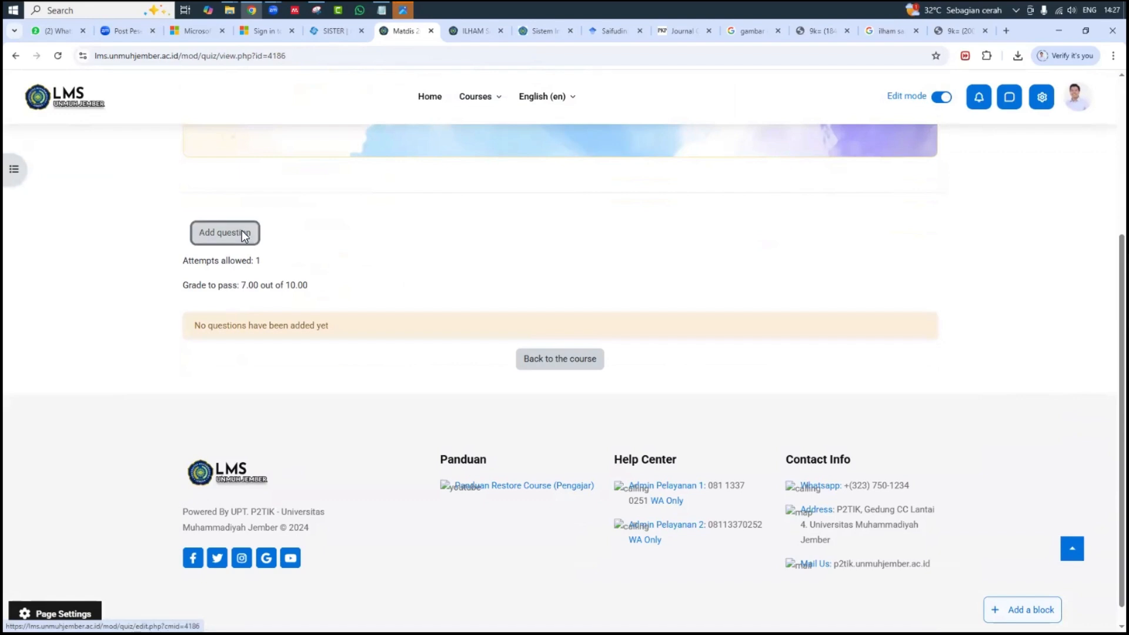
scroll(475, 344, down, 4)
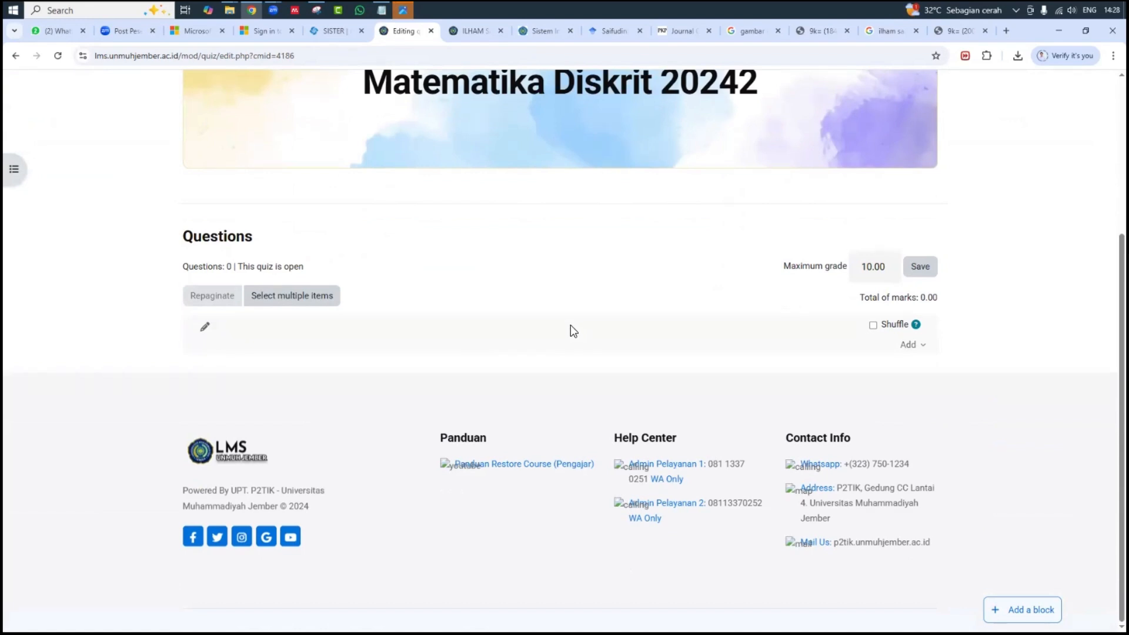
click(873, 326)
- Add a new question of type Multiple choice to the Latihan Soal quiz
click(910, 345)
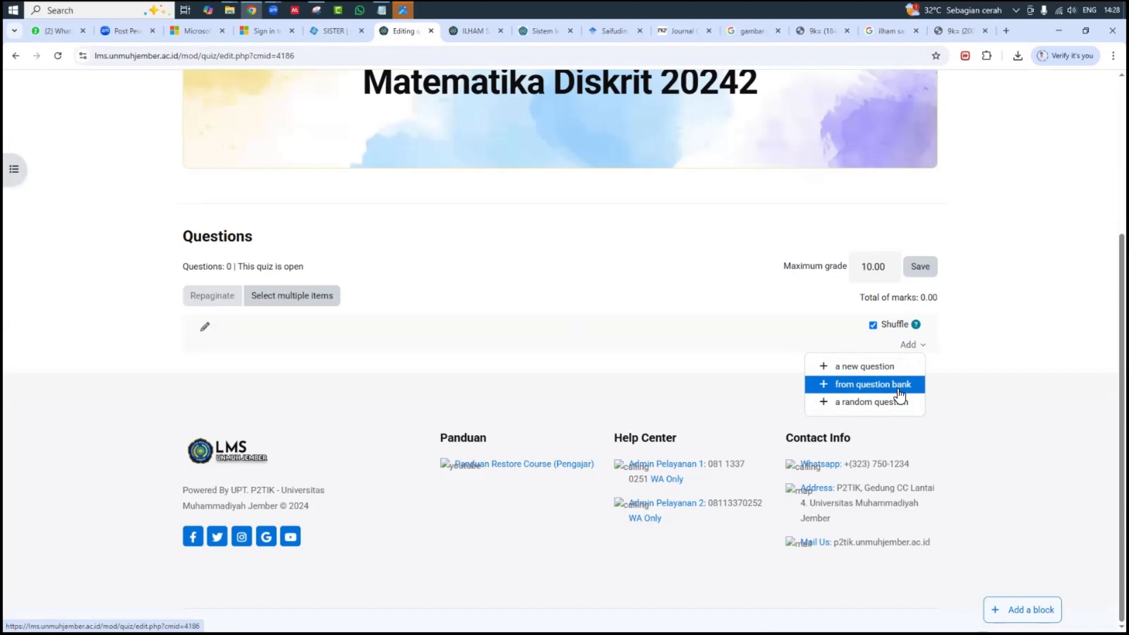
click(870, 368)
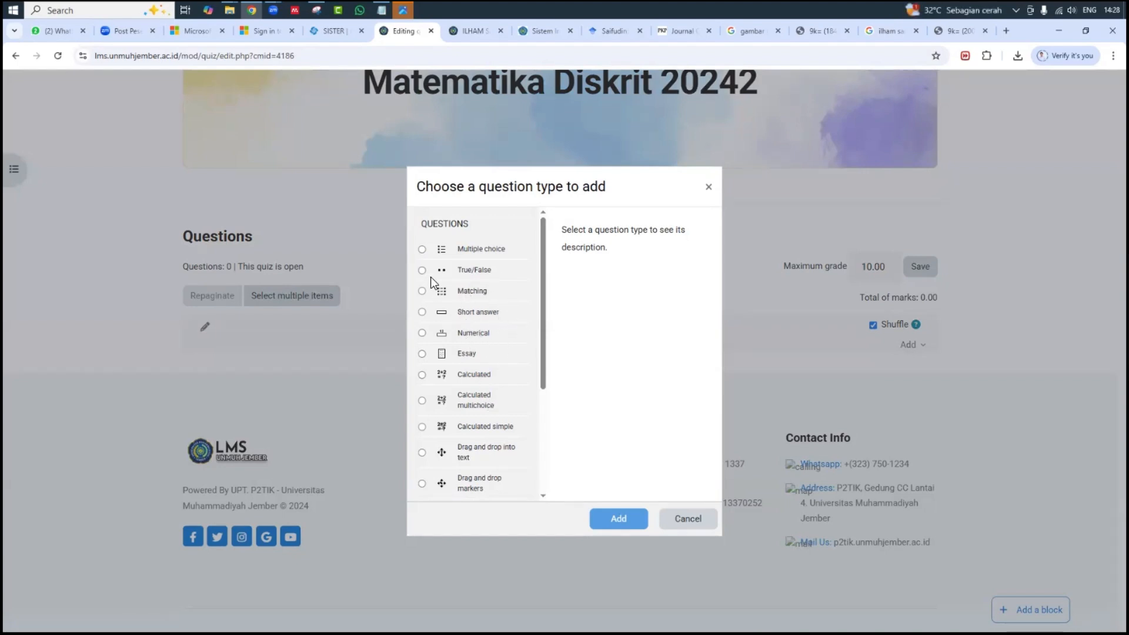
click(421, 249)
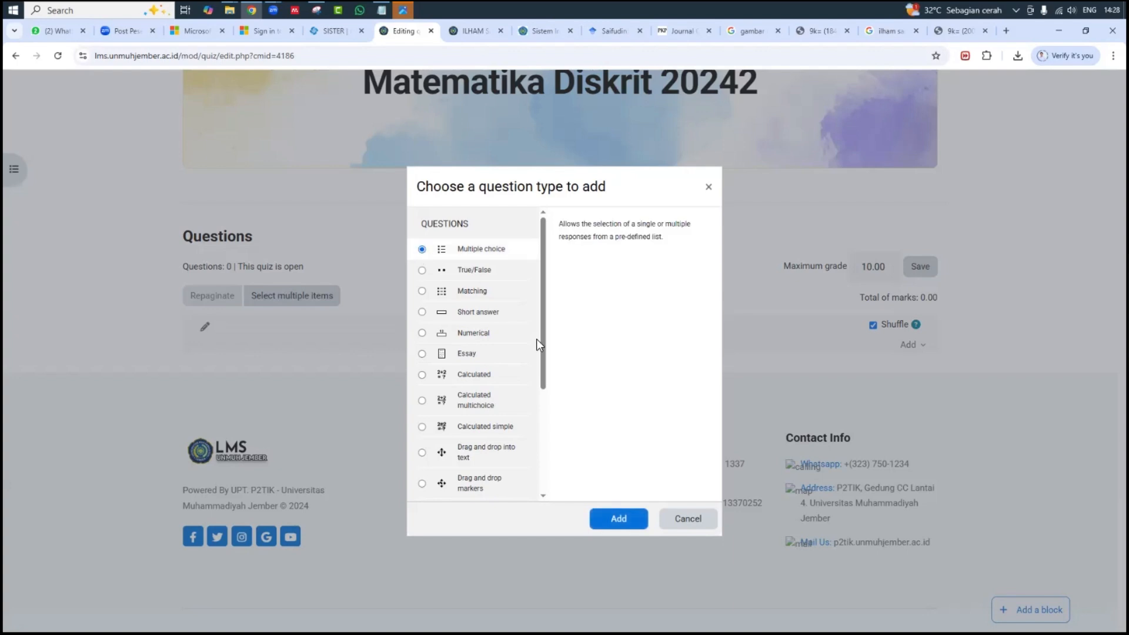
click(626, 518)
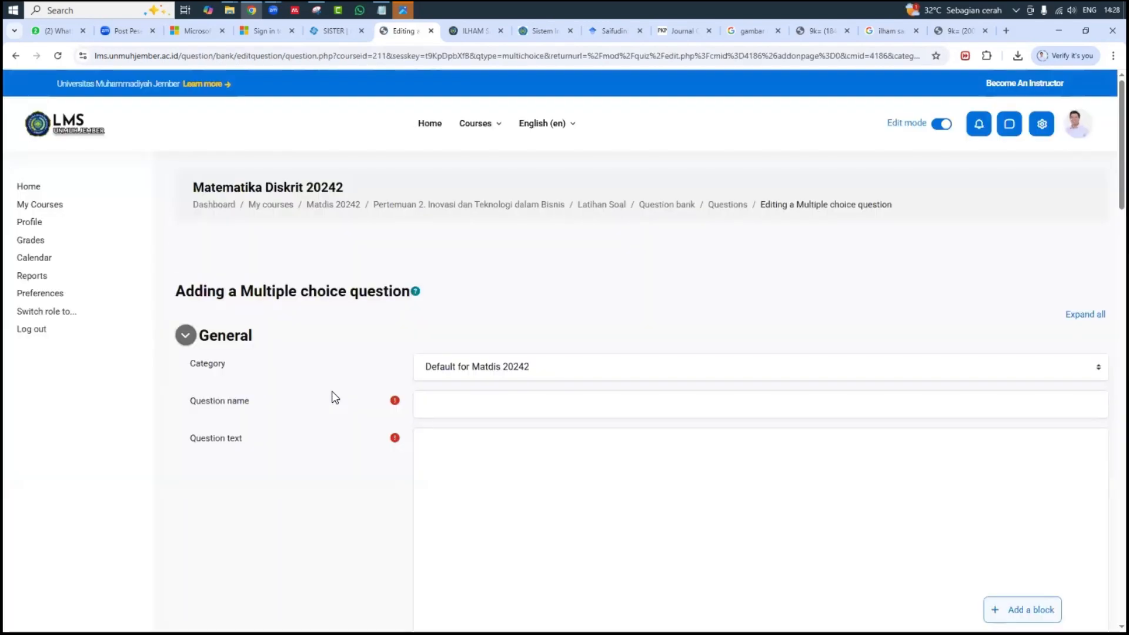
- Name the multiple choice question 1 and place the cursor in its question text
scroll(415, 423, down, 3)
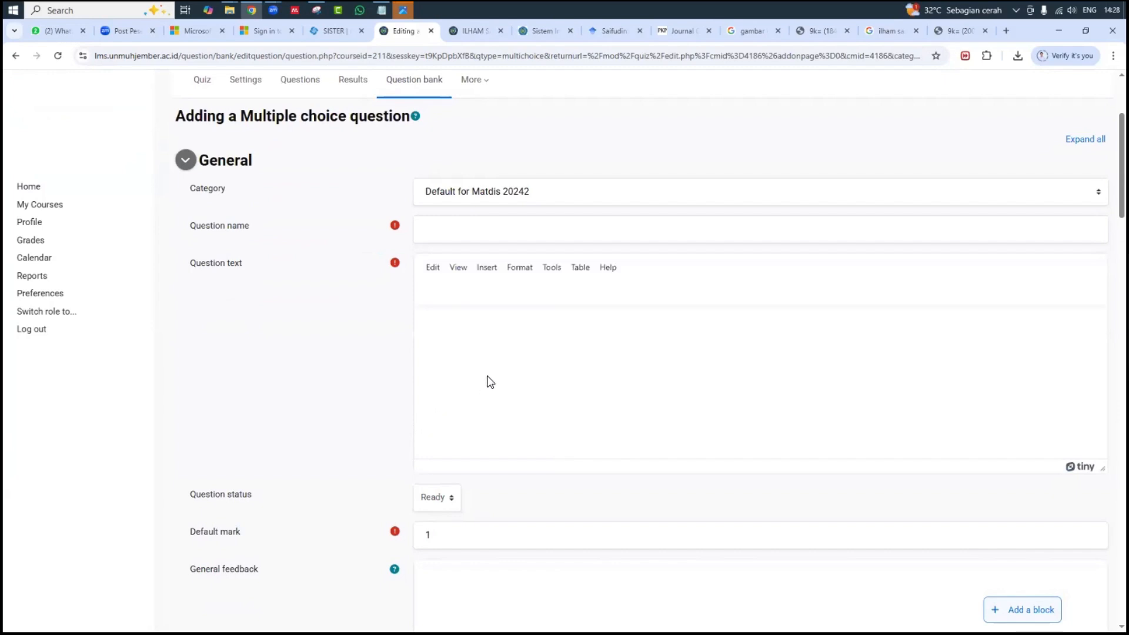
click(516, 223)
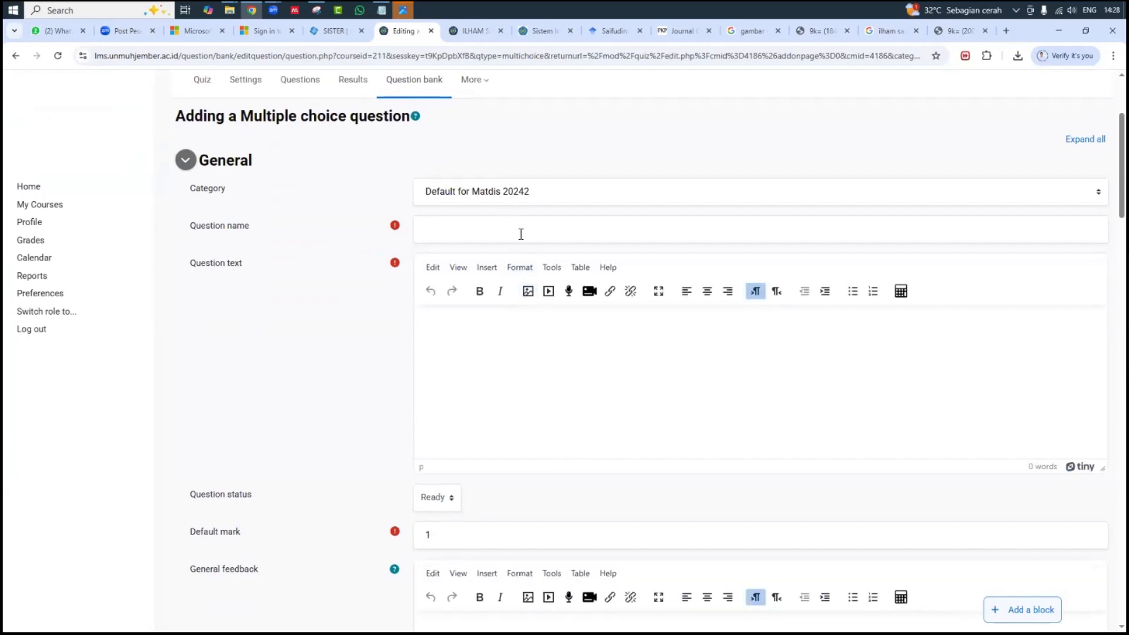
text(1)
click(500, 318)
scroll(471, 282, down, 2)
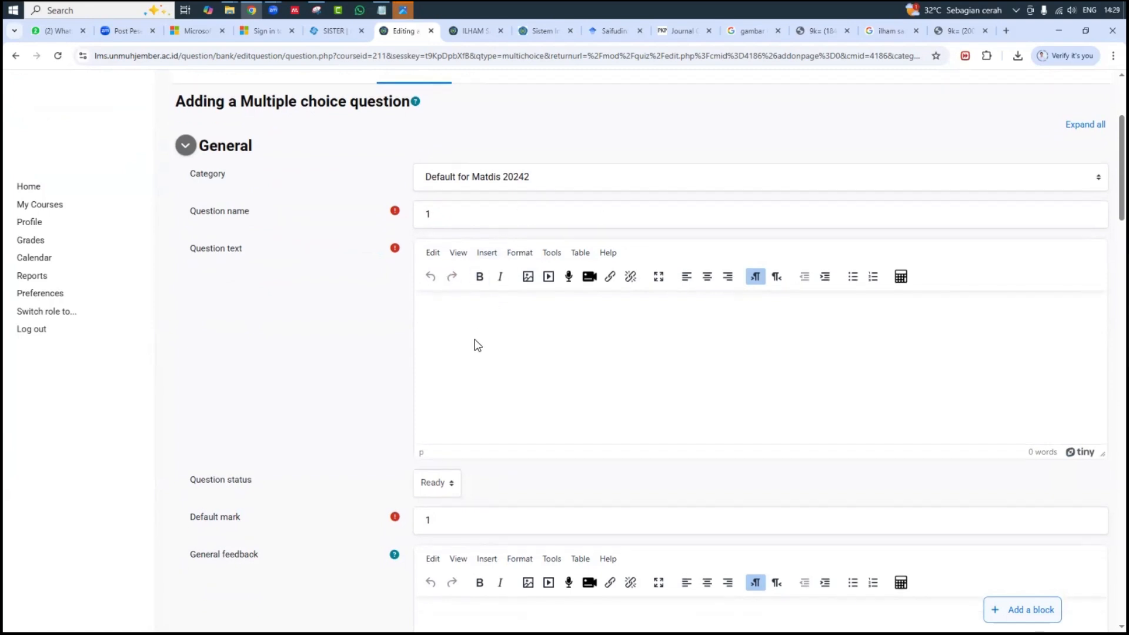
click(462, 211)
text(ajfaklsjfklasjfklasjflasjfas)
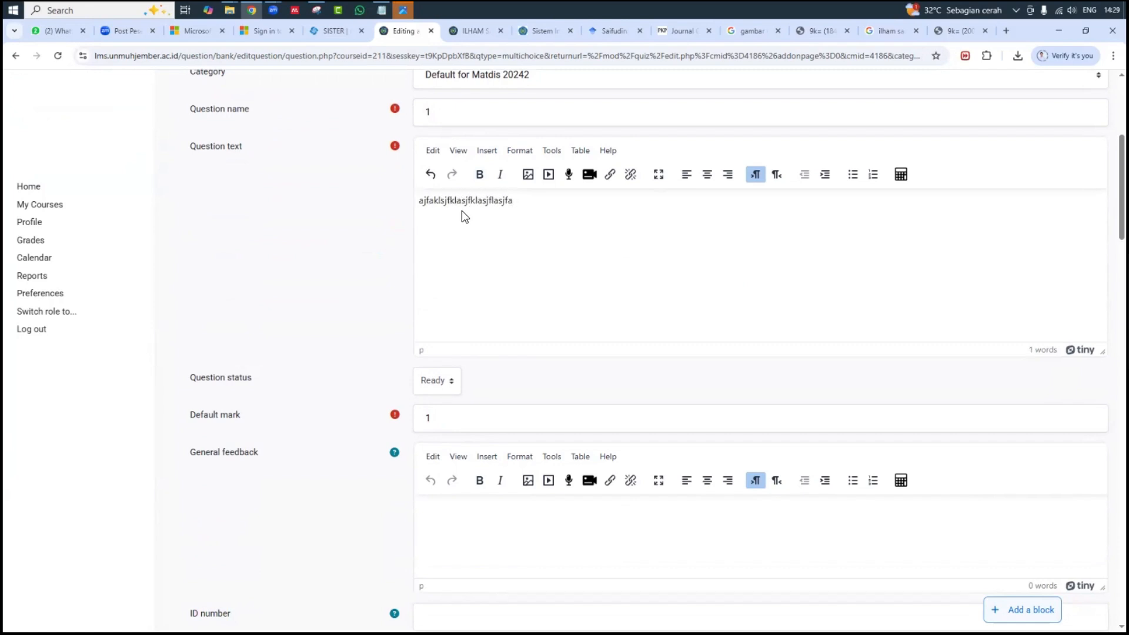
key(BackSpace)
key(BackSpace)
key(BackSpace)
key(BackSpace)
key(BackSpace)
key(BackSpace)
key(BackSpace)
key(BackSpace)
key(BackSpace)
key(BackSpace)
key(BackSpace)
key(BackSpace)
key(BackSpace)
key(BackSpace)
key(BackSpace)
key(BackSpace)
key(BackSpace)
key(BackSpace)
key(BackSpace)
key(BackSpace)
- Enter "Hewan berkaki 2 yang benar adalah...." as the question text
text(He)
text(wan berkaki 2 yang benar)
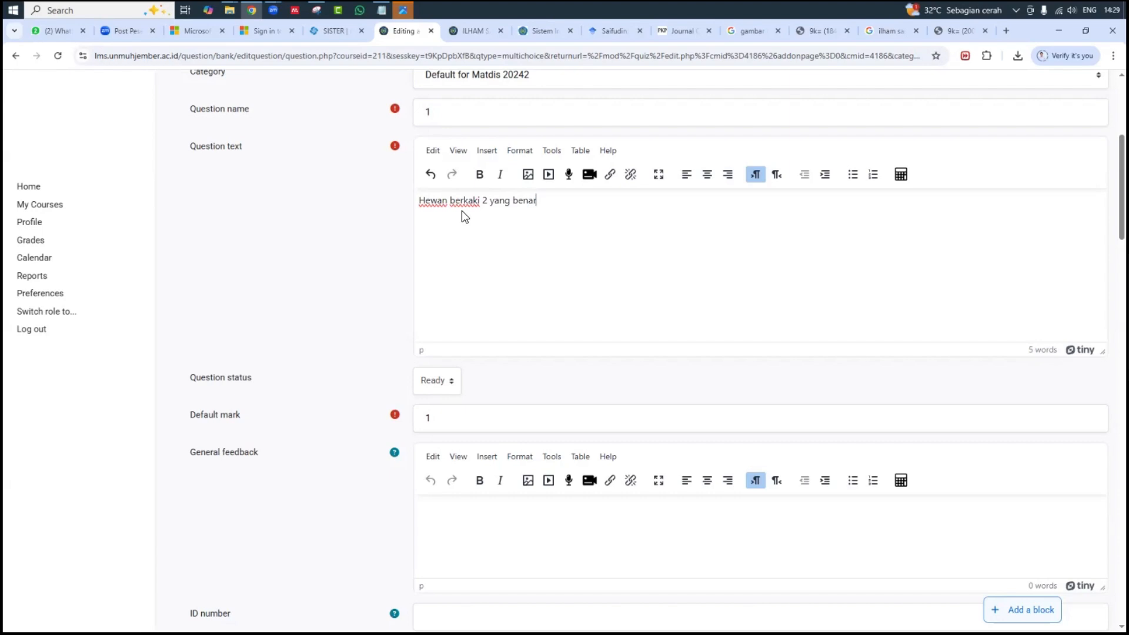
text( adalah....)
- Examine the question's status, default mark, general feedback, answer count, choice shuffling and numbering settings
scroll(457, 274, down, 3)
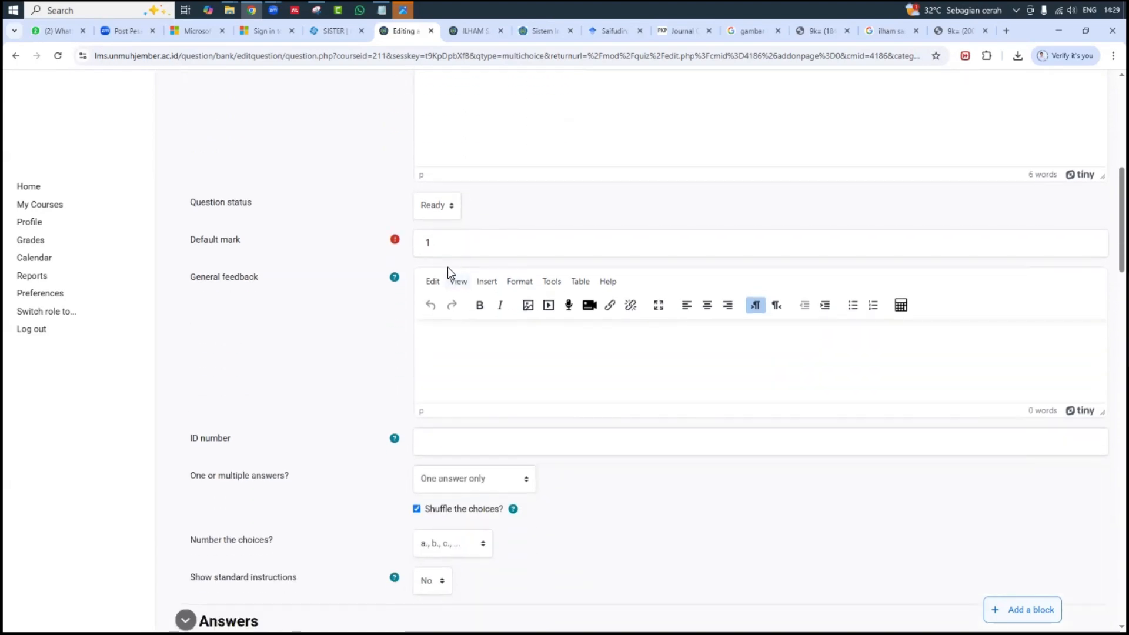
scroll(473, 291, down, 4)
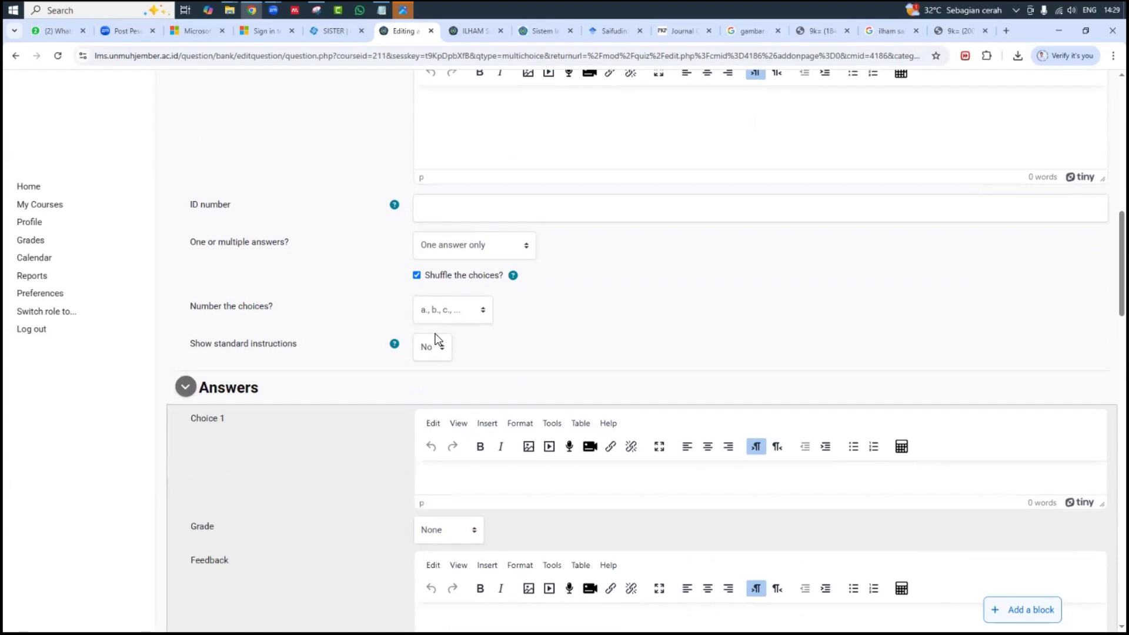
scroll(454, 319, up, 5)
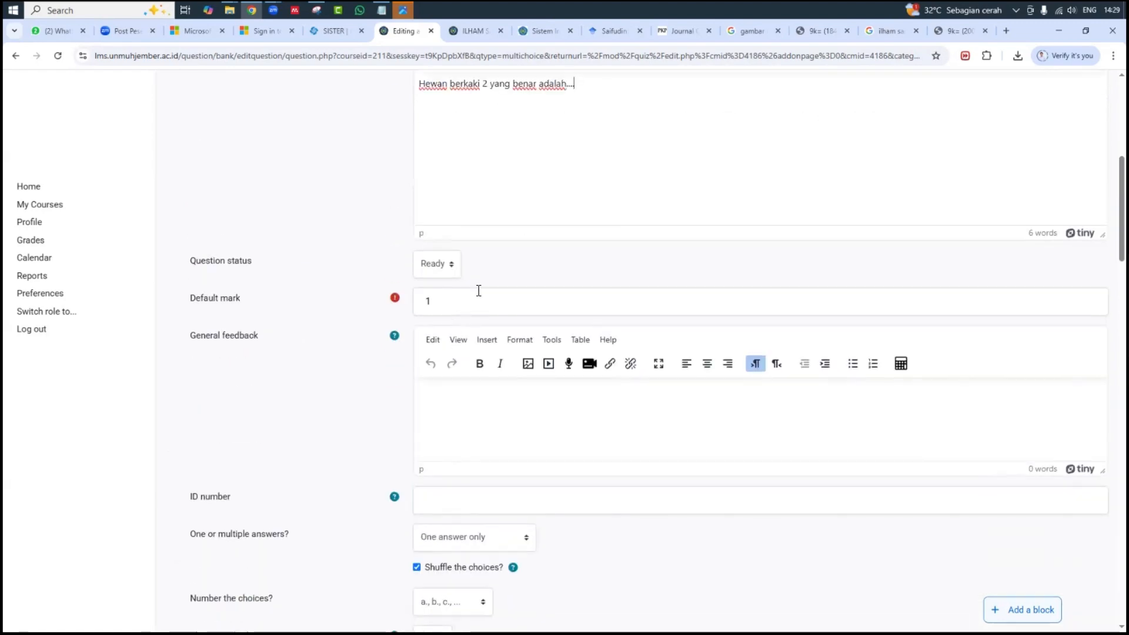
scroll(468, 265, up, 3)
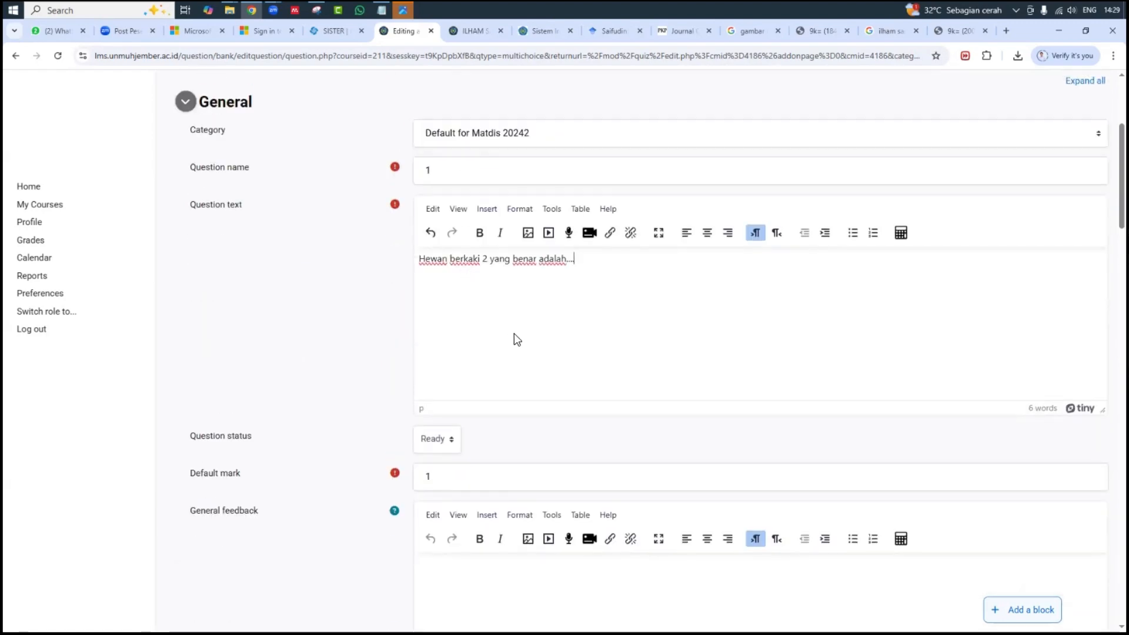
scroll(507, 285, down, 4)
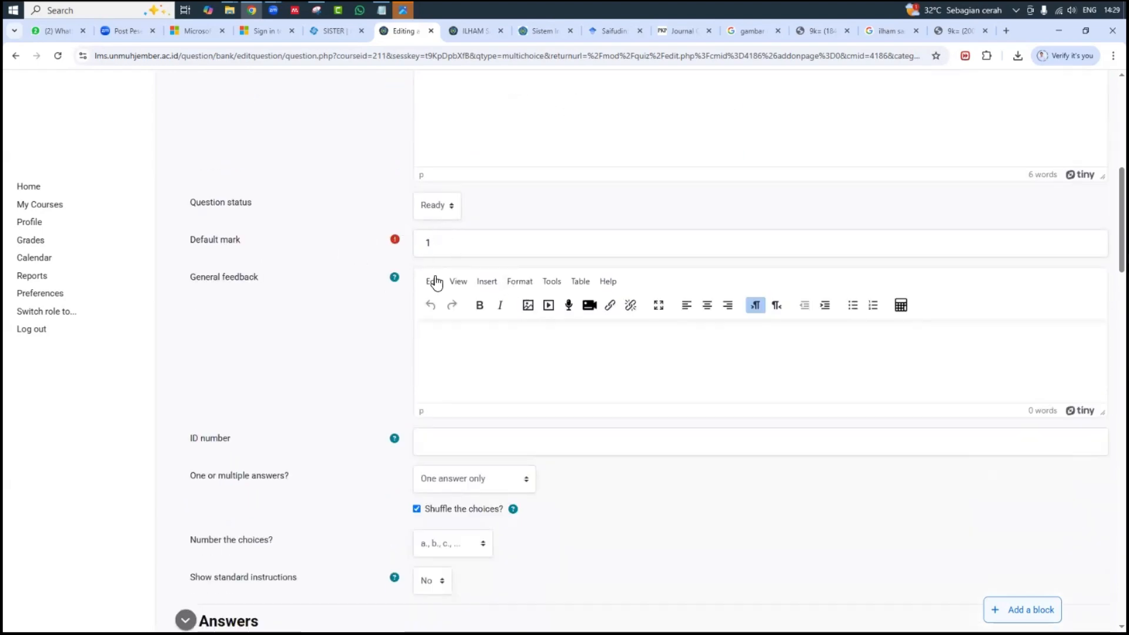
scroll(473, 334, down, 3)
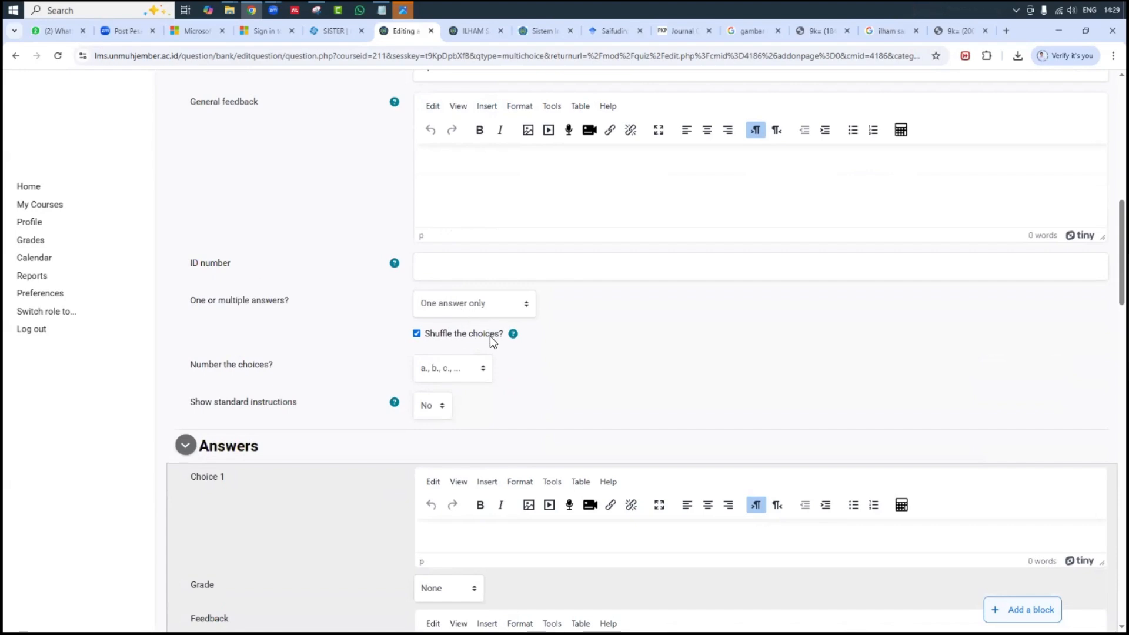
- Enter Ayam as Choice 1 in the question's answers and set its grade to 100%
scroll(471, 374, down, 4)
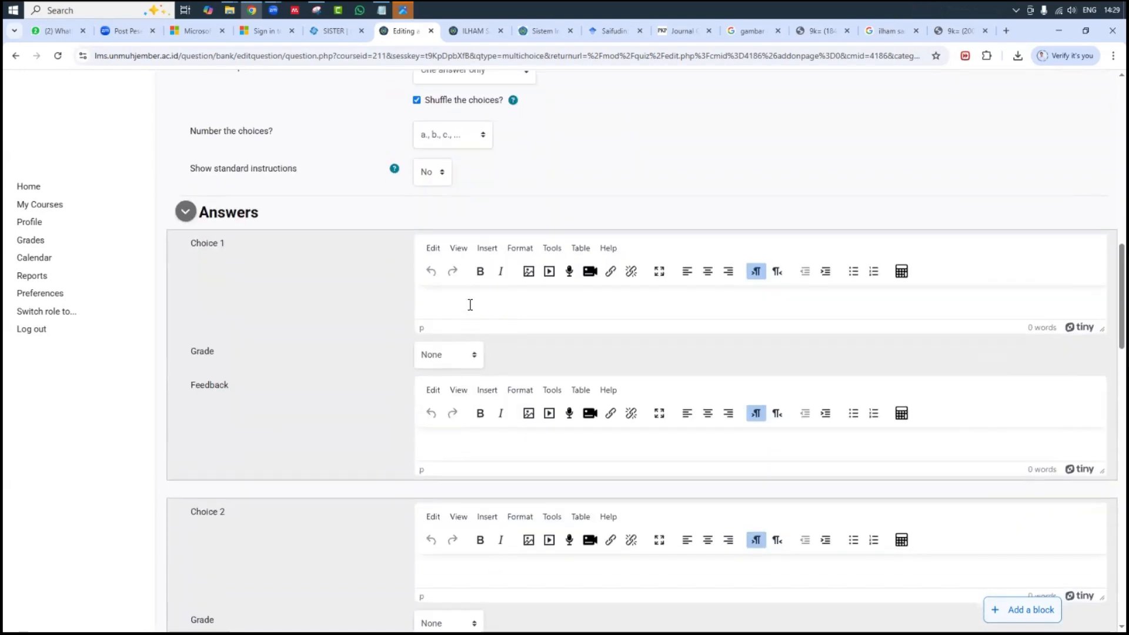
click(470, 304)
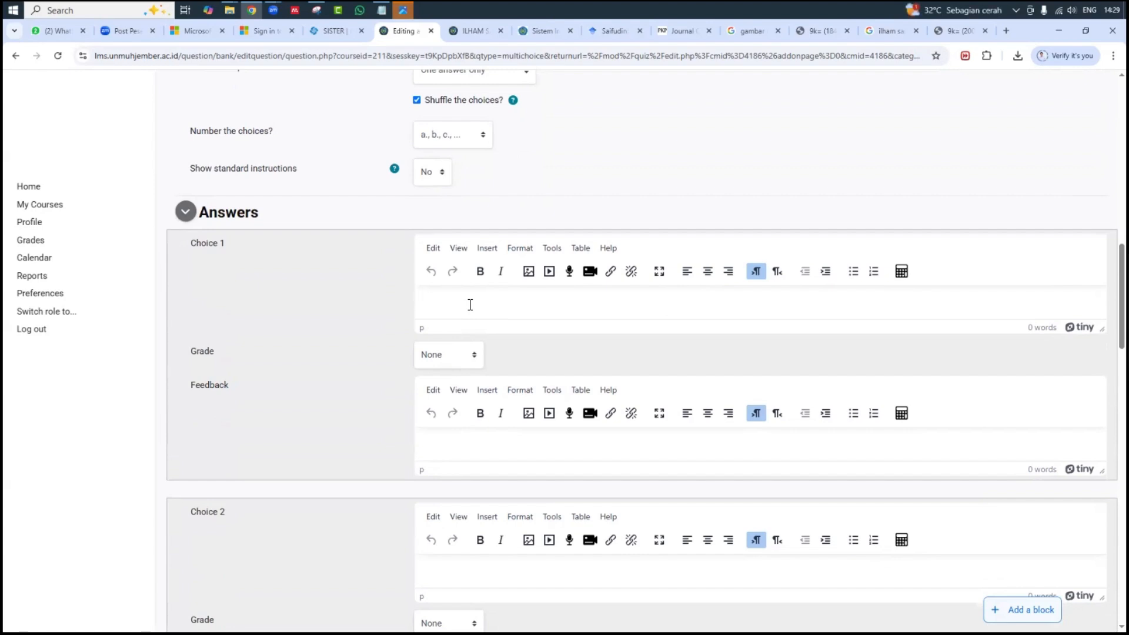
text(Ayam)
click(474, 356)
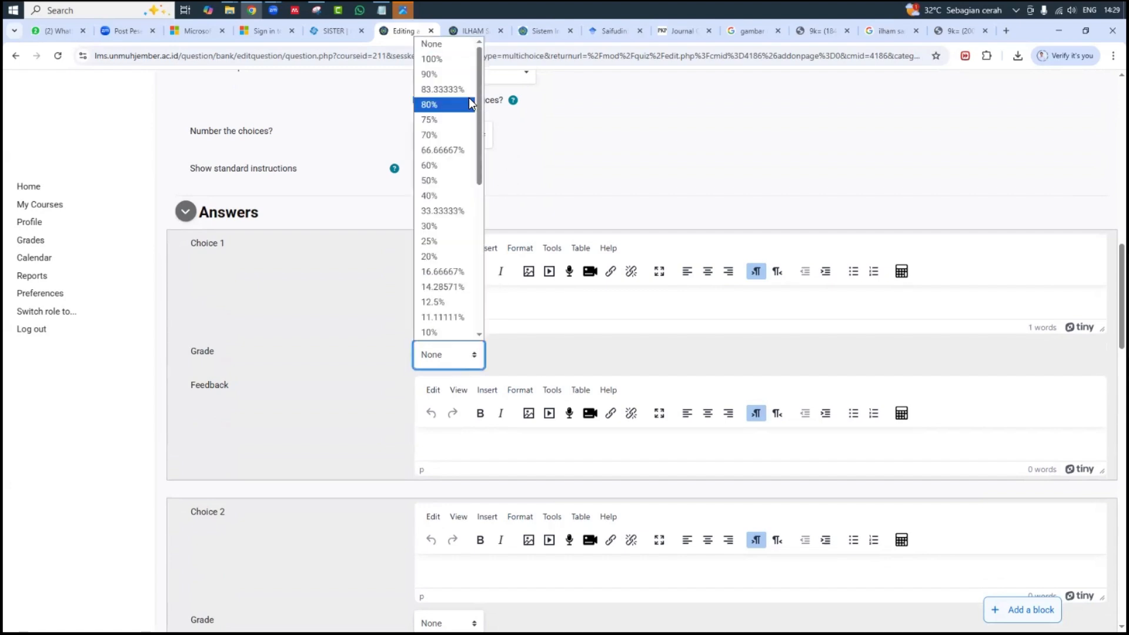
click(437, 60)
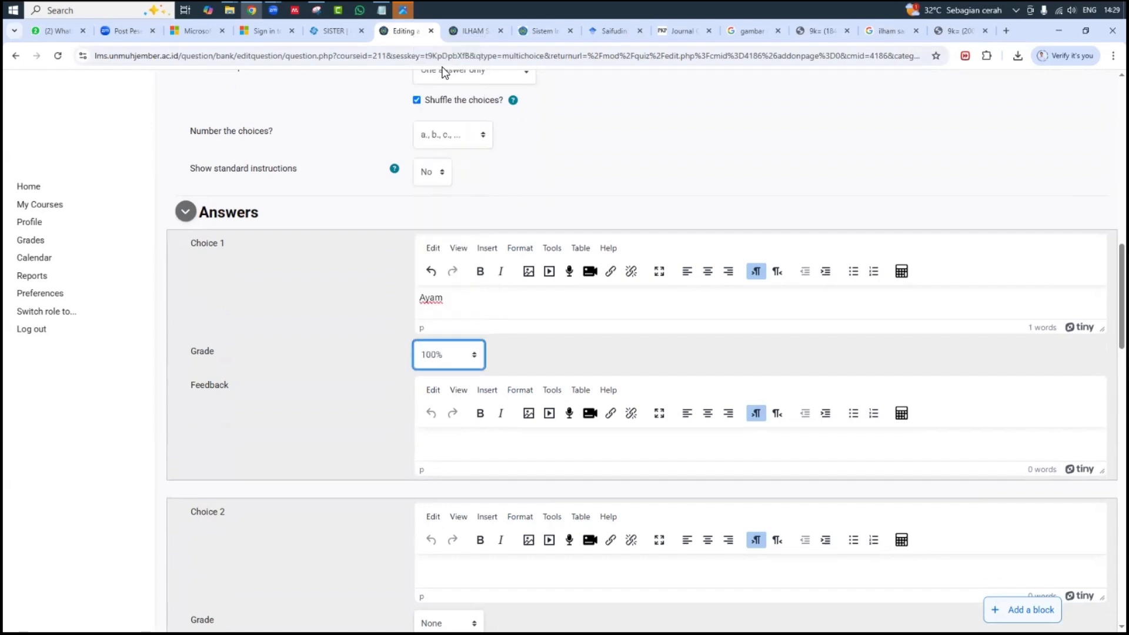
- Enter Sapi as Choice 2 in the question's answers and set its grade to 10%
scroll(365, 338, down, 4)
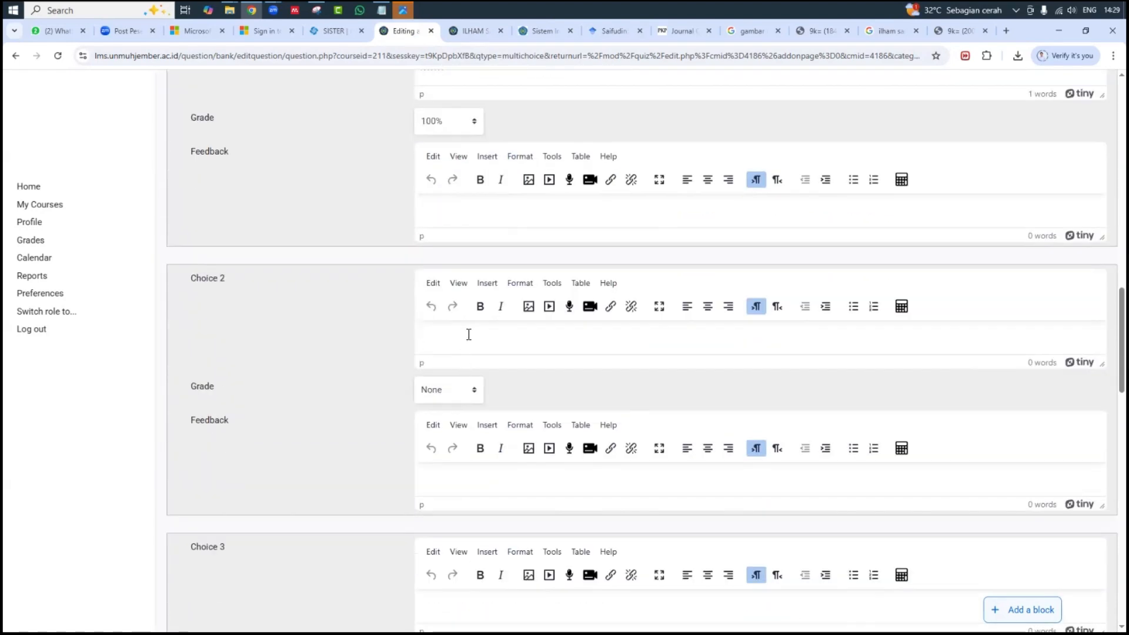
text(Sapi)
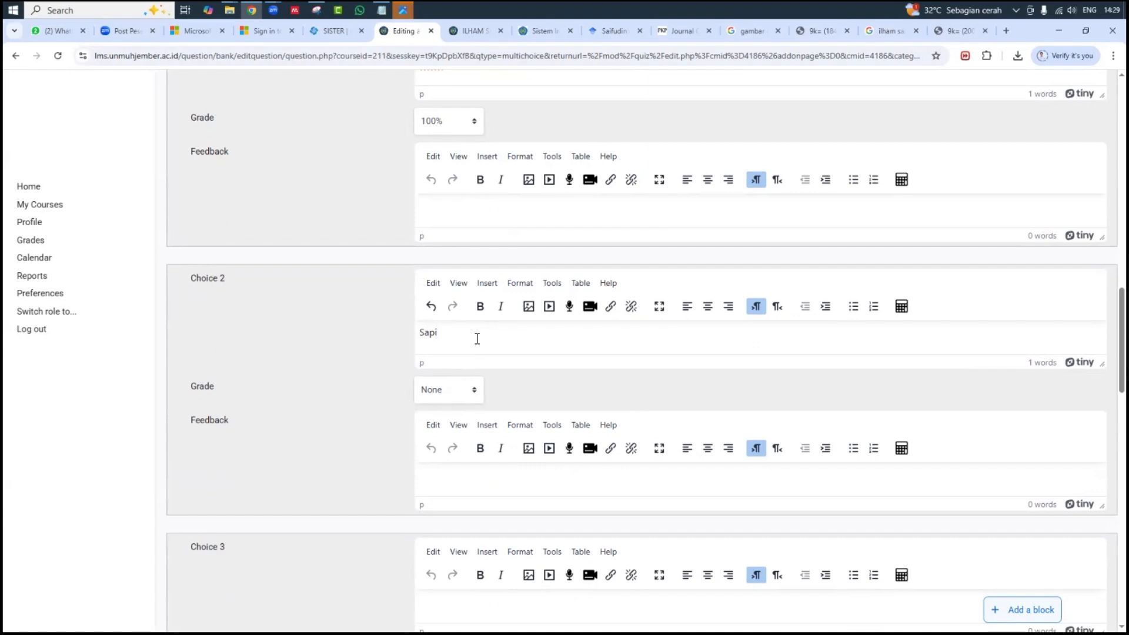
click(474, 391)
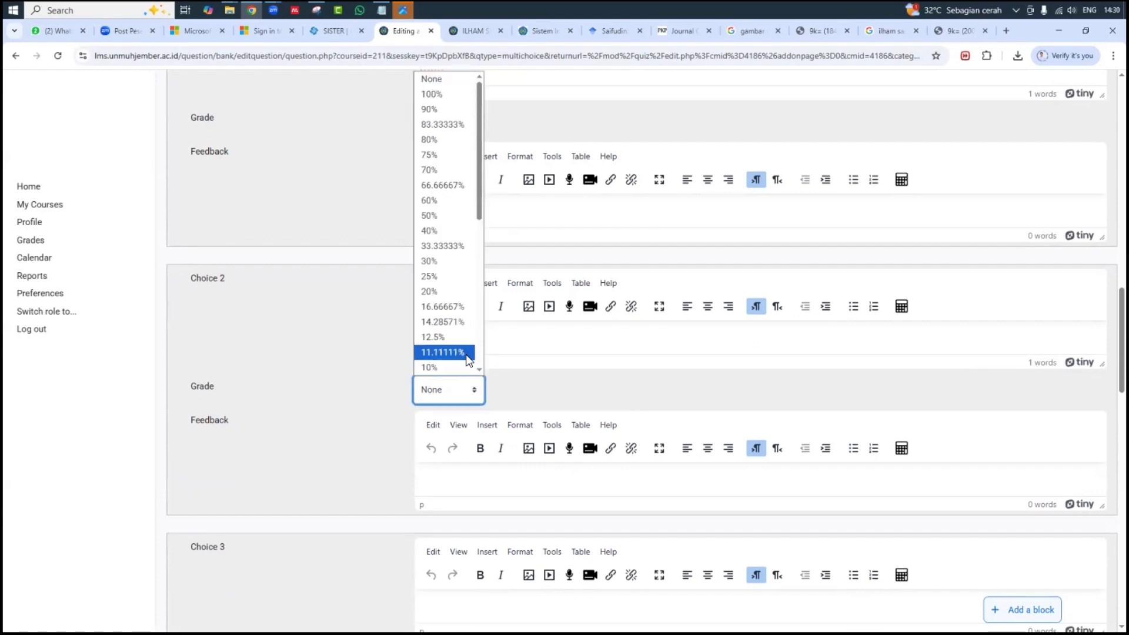
scroll(468, 360, down, 2)
scroll(468, 358, down, 5)
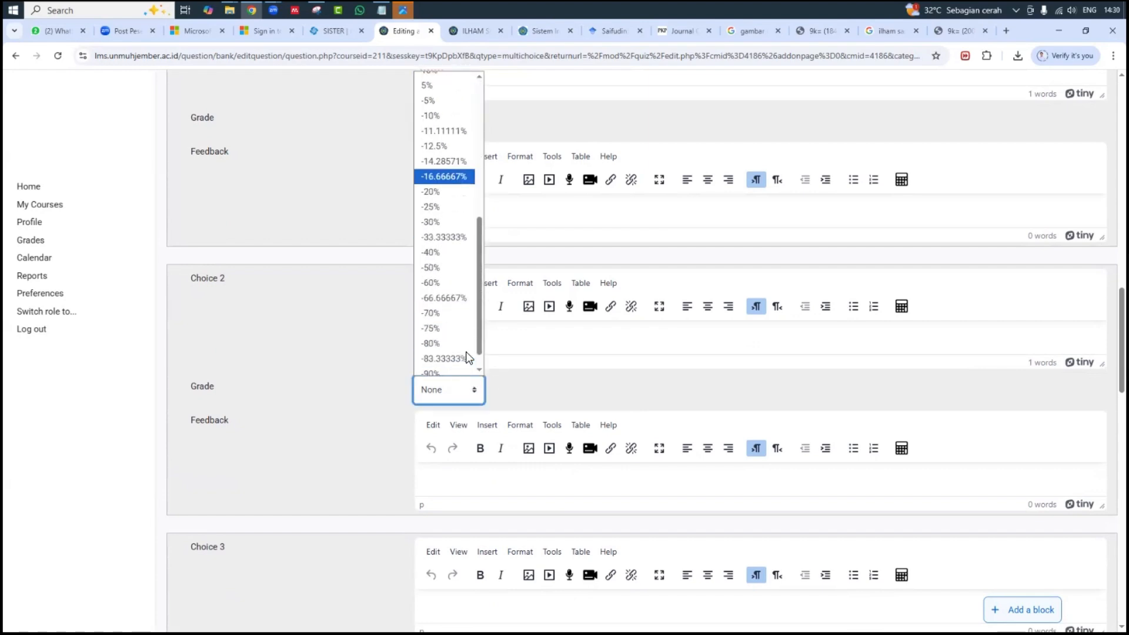
scroll(472, 328, up, 5)
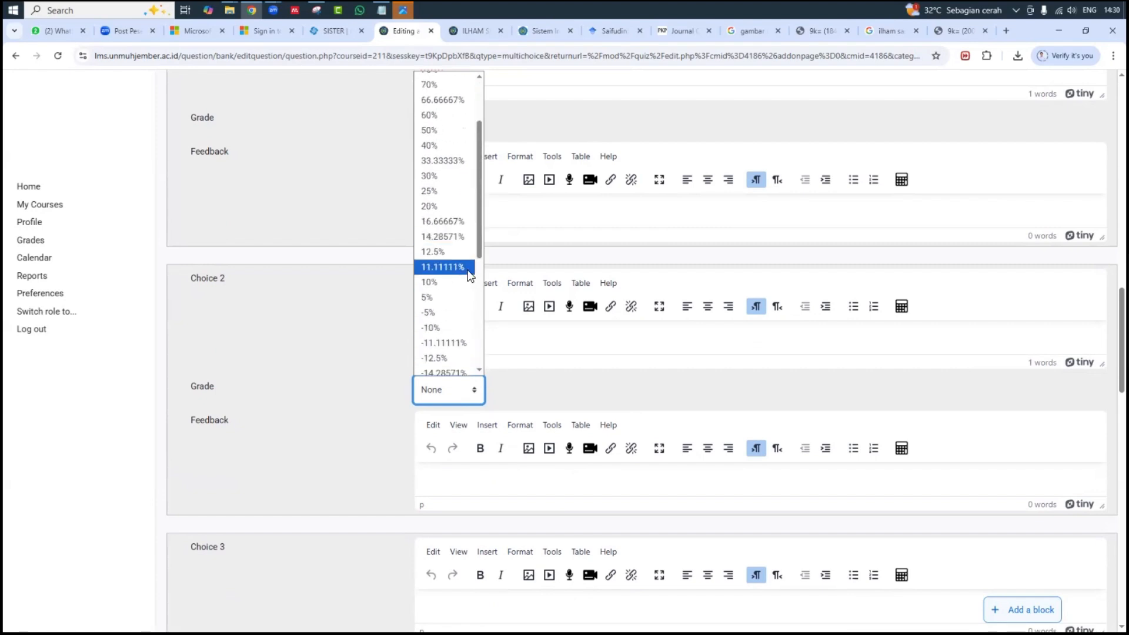
scroll(471, 275, up, 2)
scroll(468, 271, down, 2)
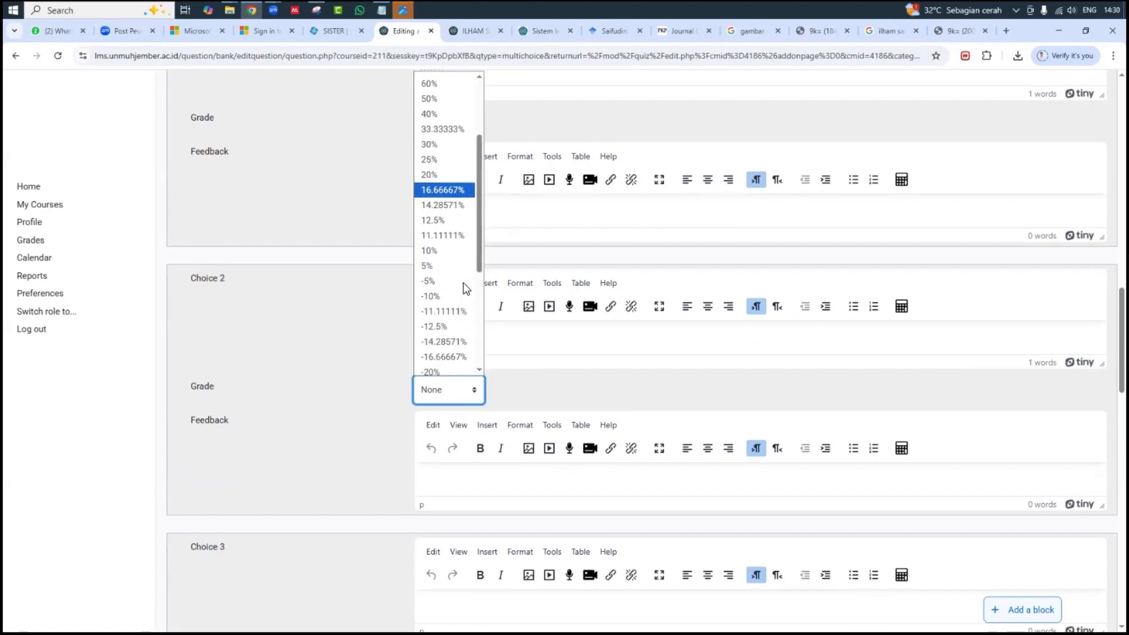
click(458, 249)
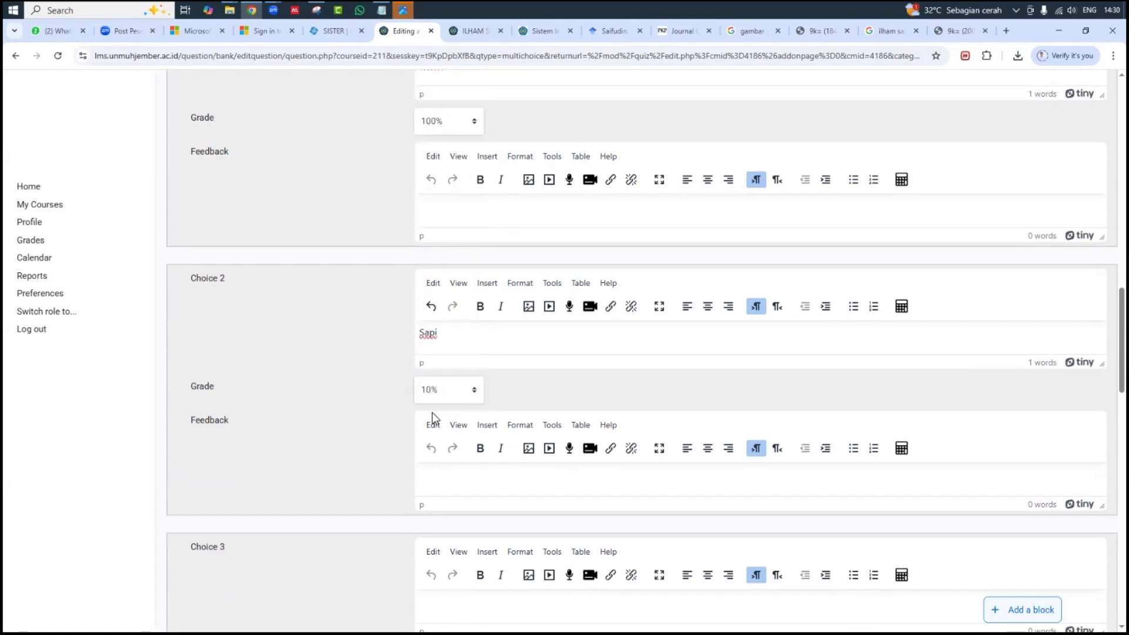
- Set the grade of Choice 2, Sapi, to None
scroll(459, 412, down, 3)
click(457, 213)
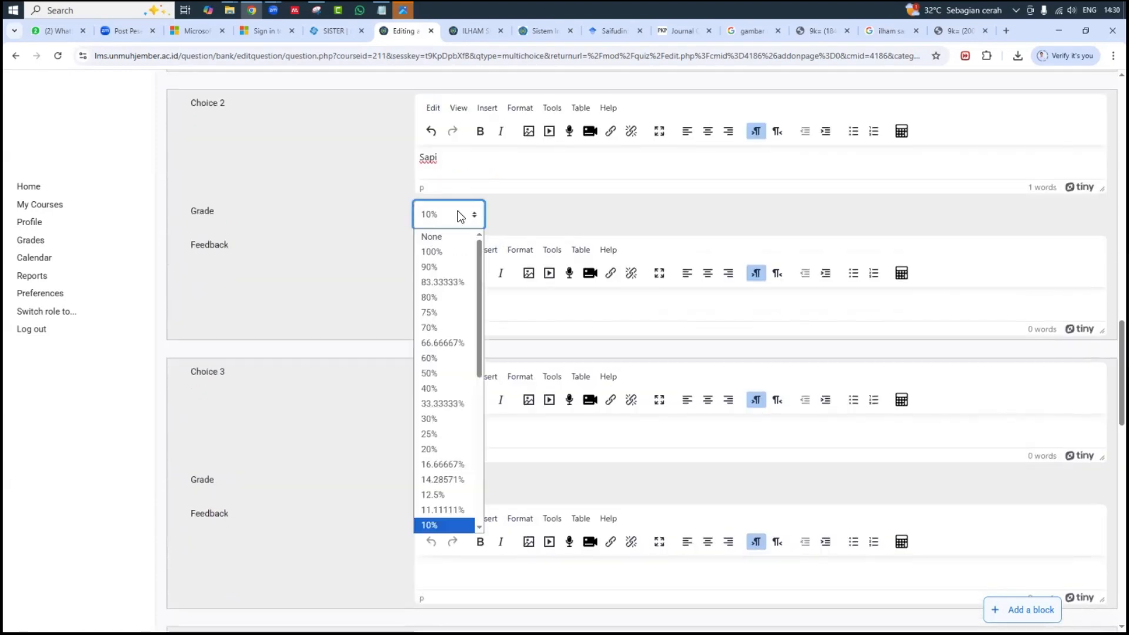
click(461, 238)
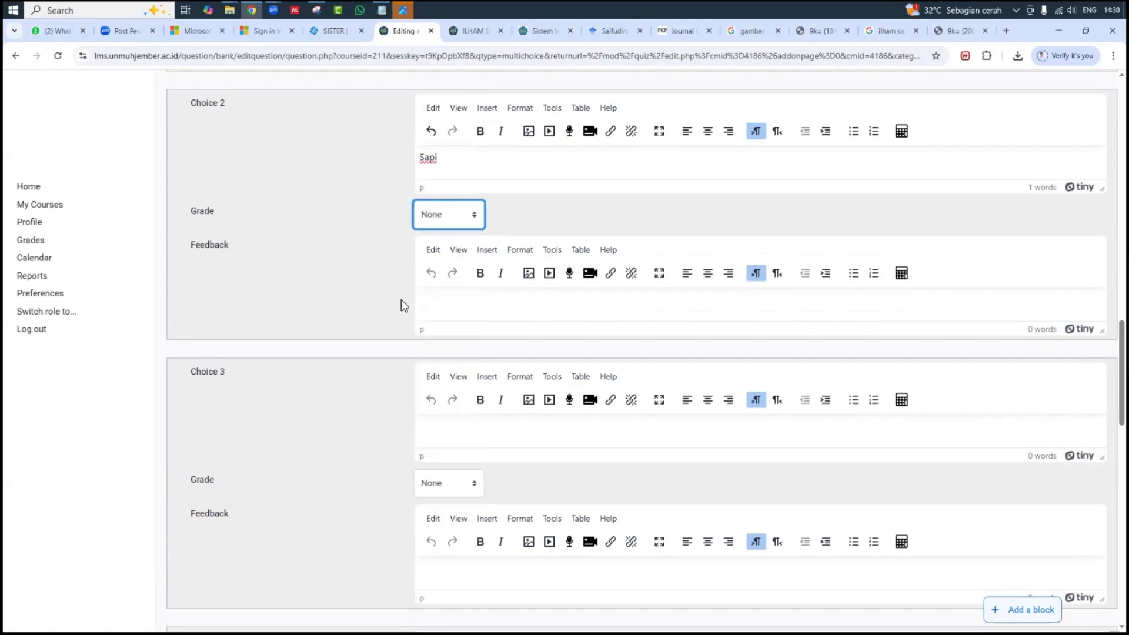
click(394, 318)
scroll(465, 299, up, 1)
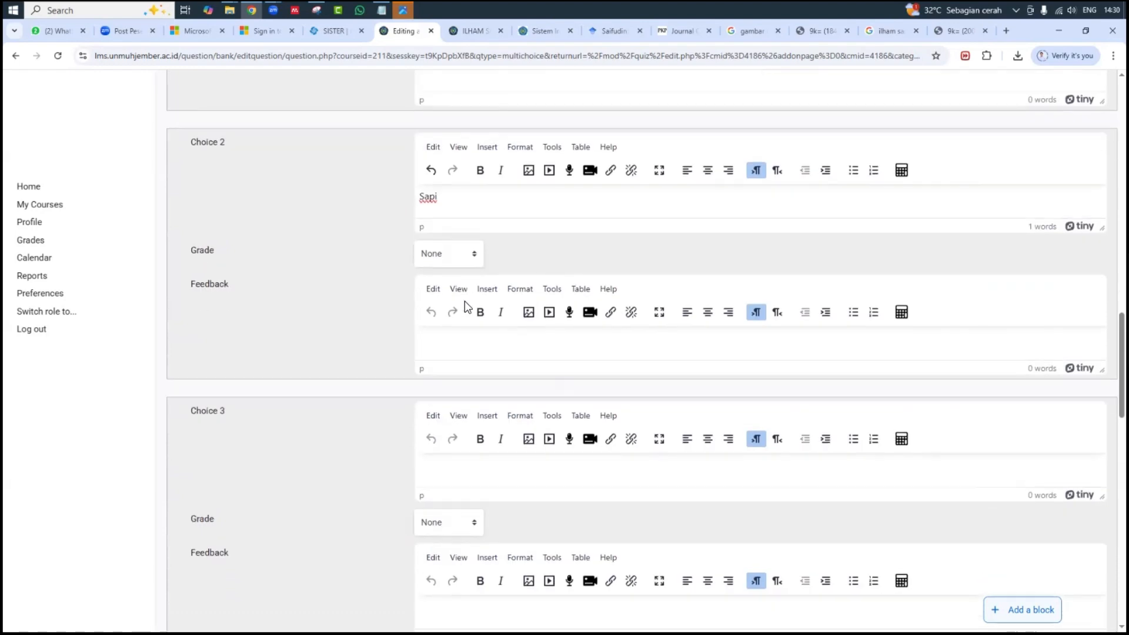
- Enter Ular as Choice 3 in the question's answers with its grade set to None
scroll(468, 276, down, 5)
scroll(468, 257, up, 2)
click(477, 246)
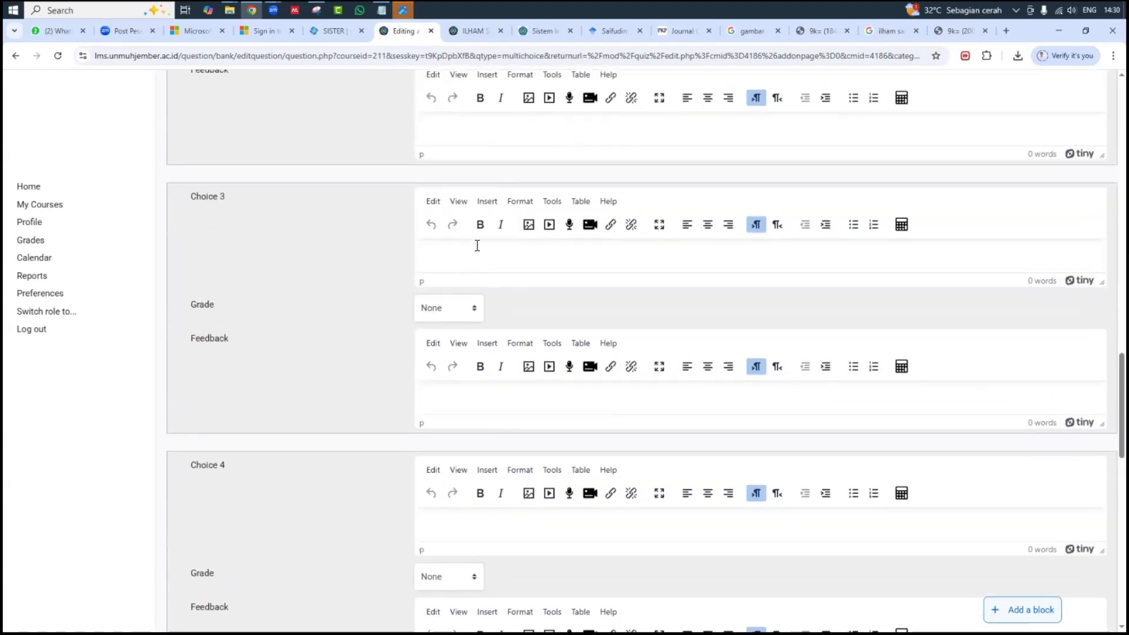
text(Ular)
click(465, 310)
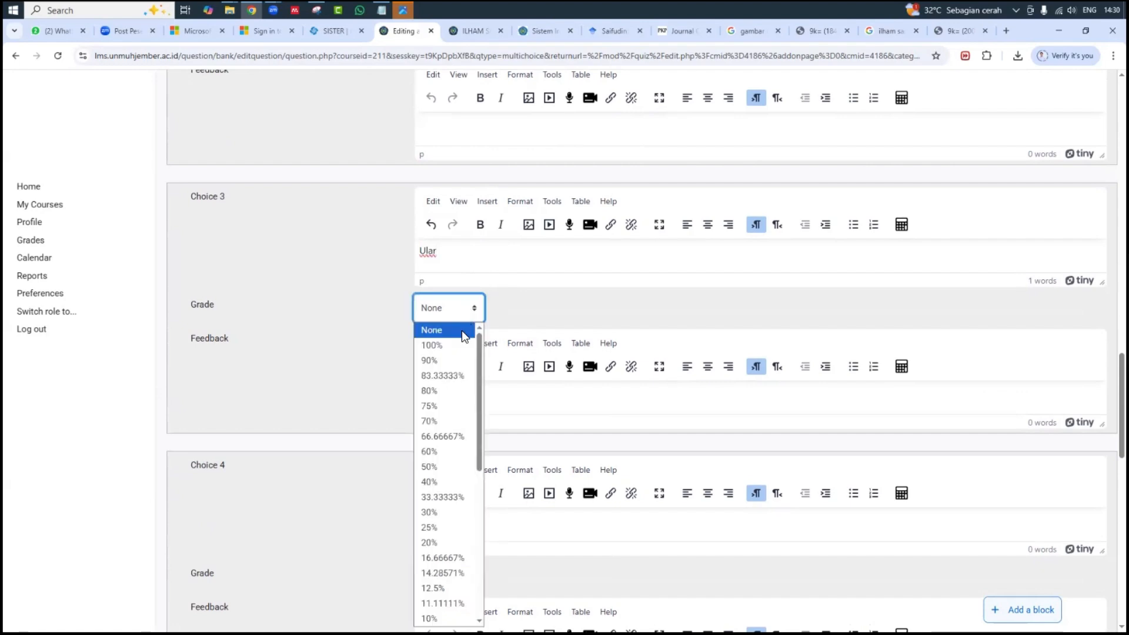
click(461, 331)
- Examine the positive and negative grade percentages offered for Choice 3, leaving the grade at None
click(478, 319)
scroll(466, 416, down, 3)
scroll(466, 416, down, 1)
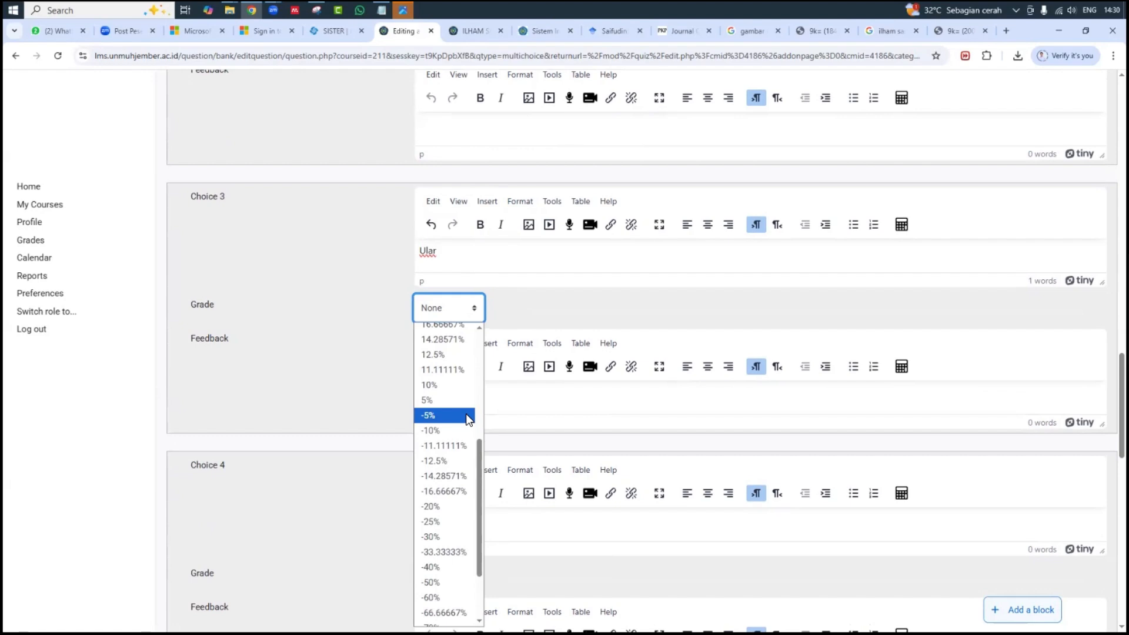
scroll(466, 414, down, 2)
scroll(465, 414, up, 7)
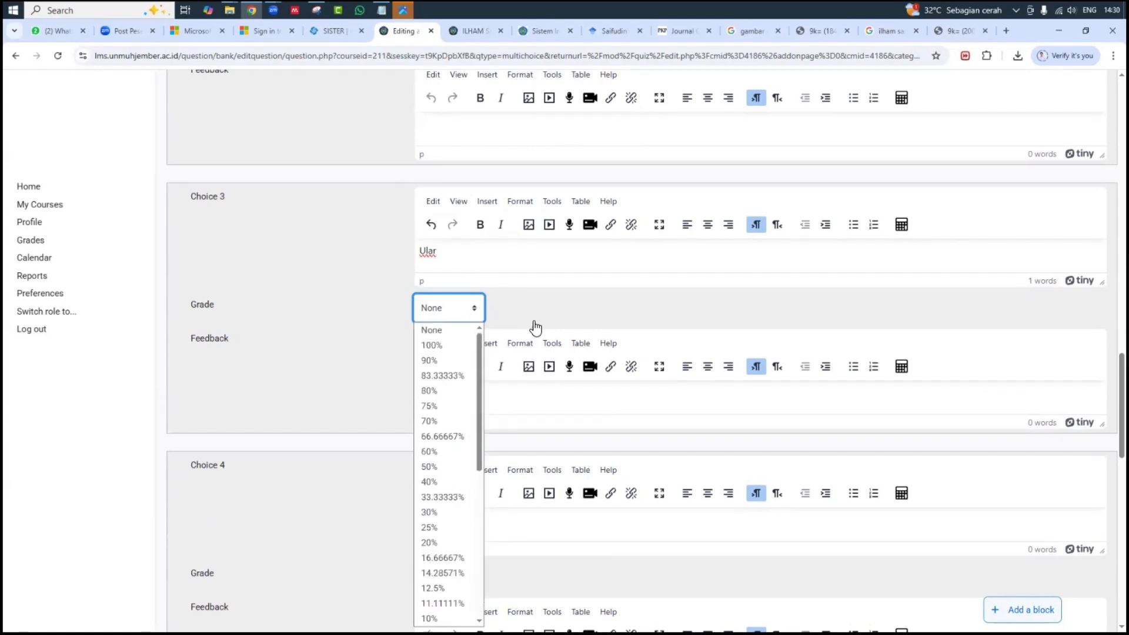
click(589, 297)
- Enter Kambing as Choice 4 in the question's answers and save the question
scroll(491, 365, down, 4)
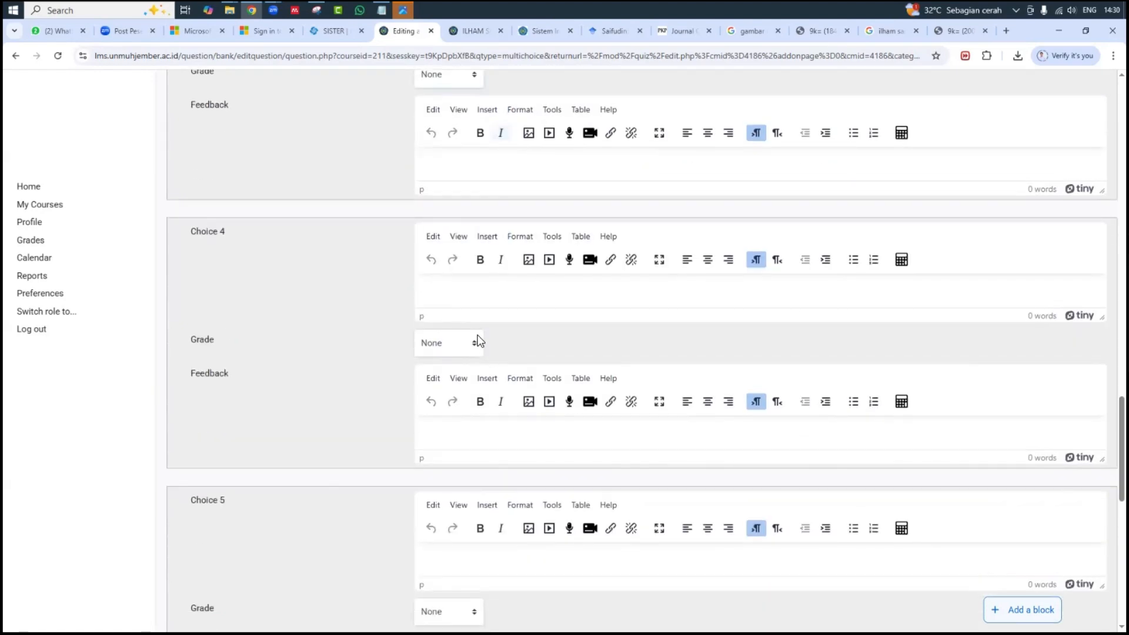
click(469, 287)
text(Kam)
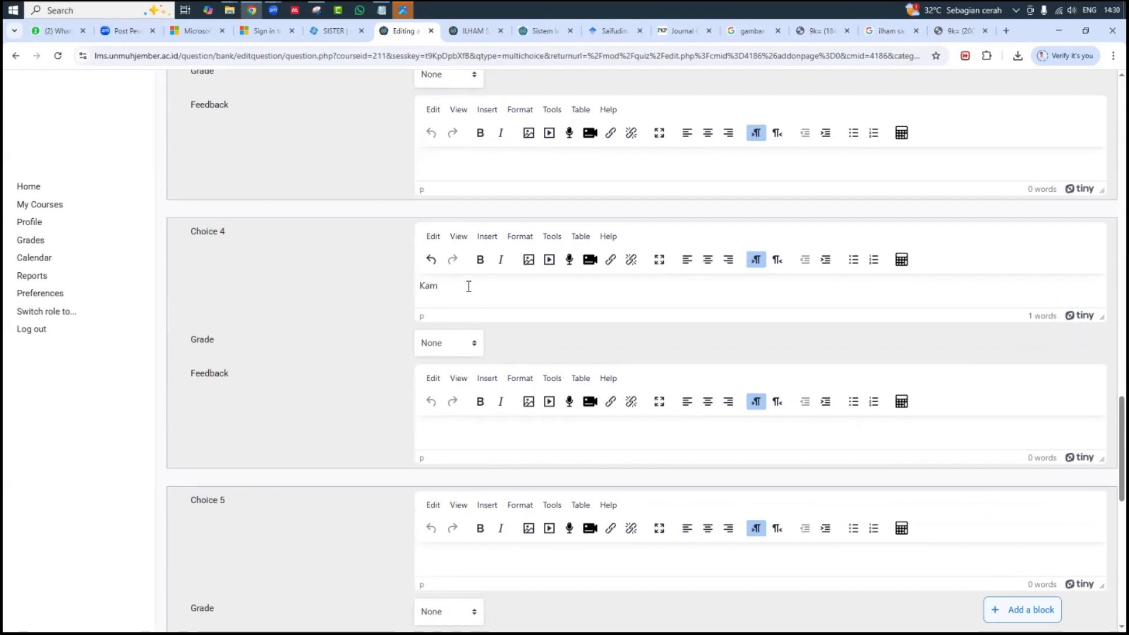
text(bing)
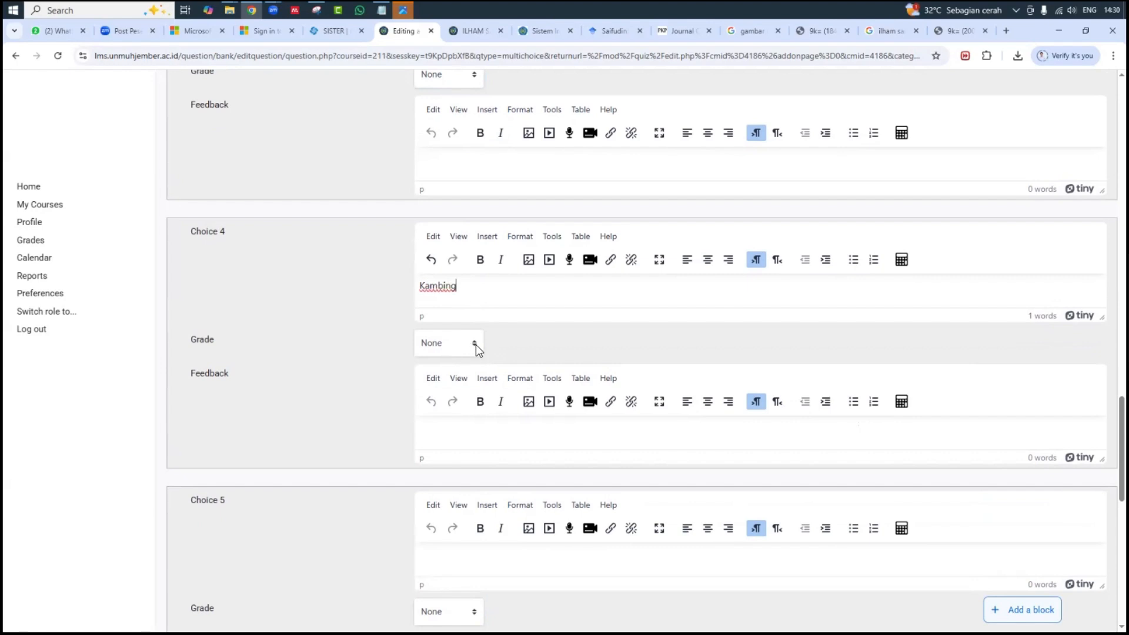
scroll(501, 362, down, 5)
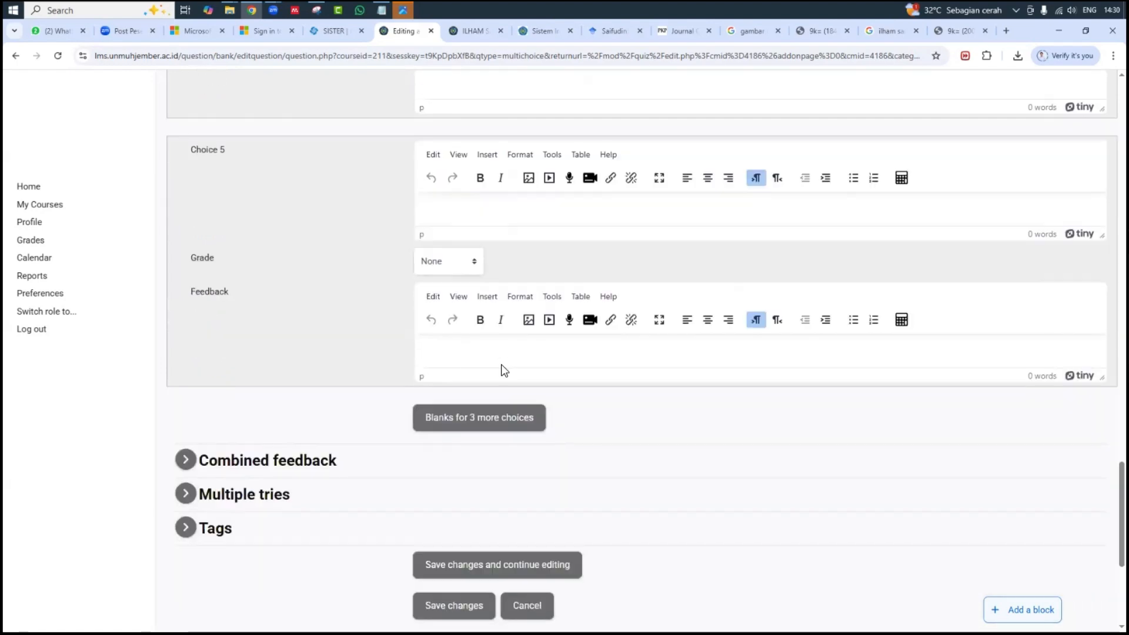
scroll(504, 369, down, 2)
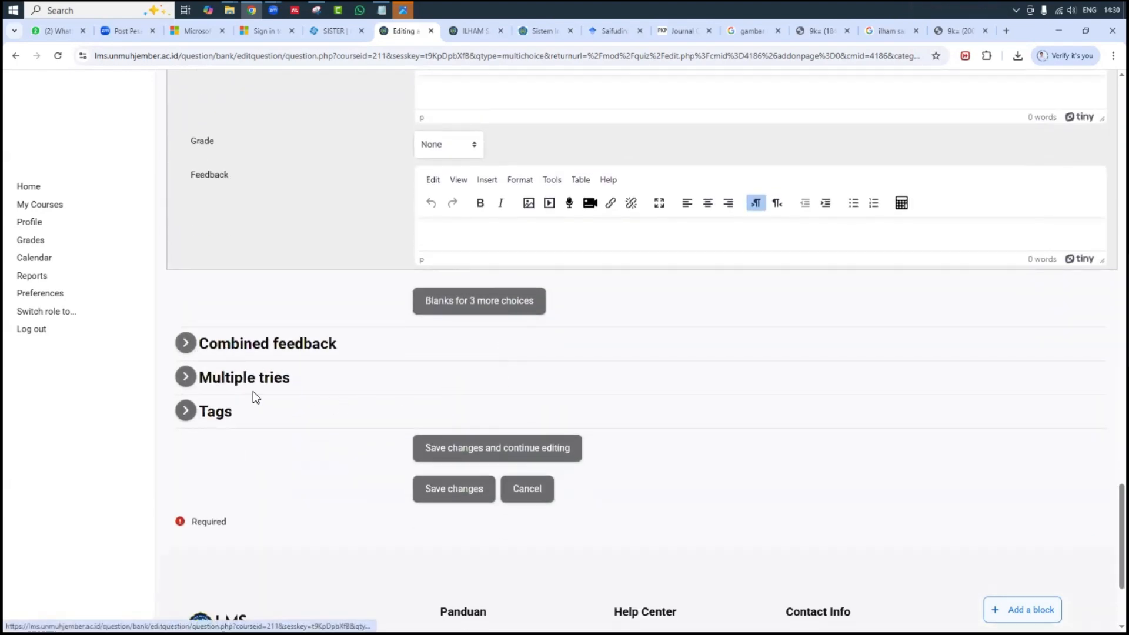
click(454, 496)
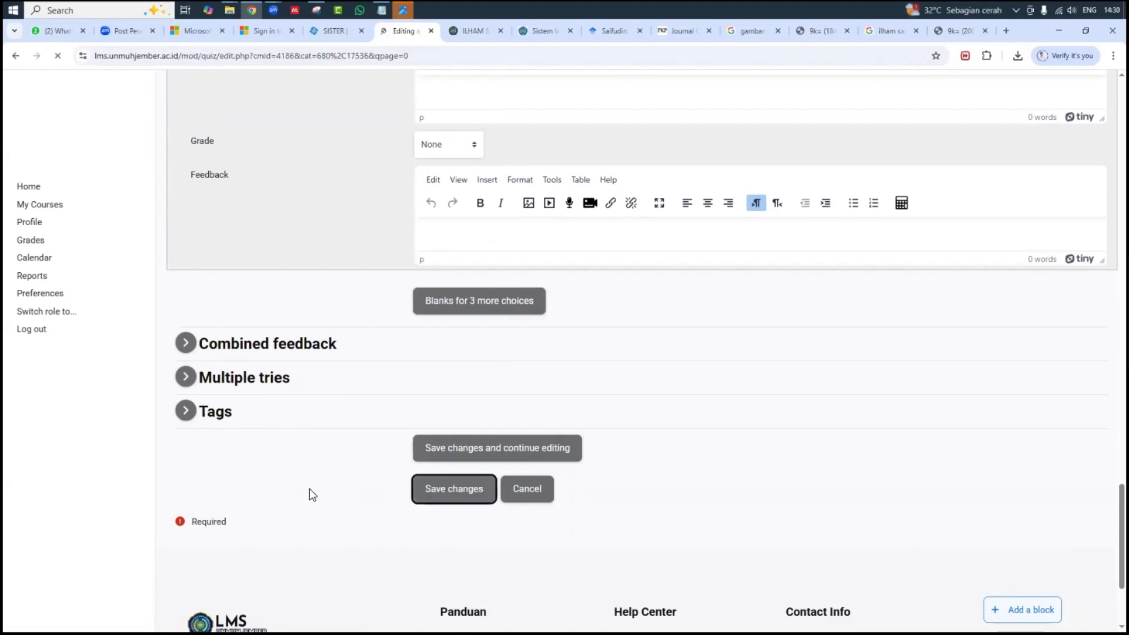
- Return from the question list to the Latihan Soal quiz page and start a preview of the quiz
scroll(316, 445, down, 2)
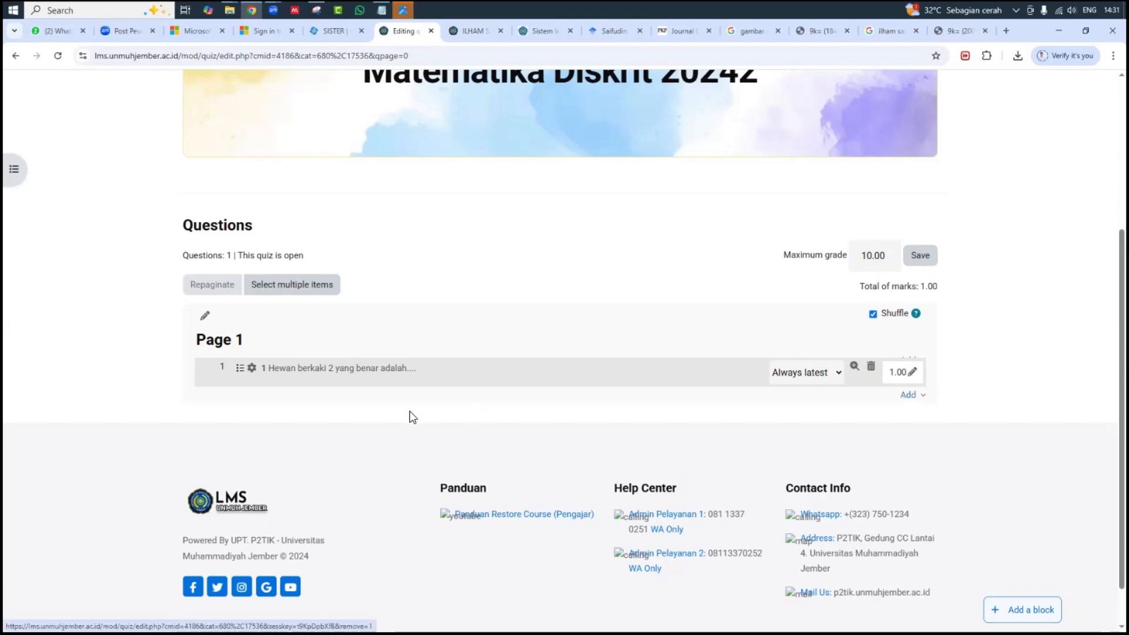
scroll(394, 418, up, 1)
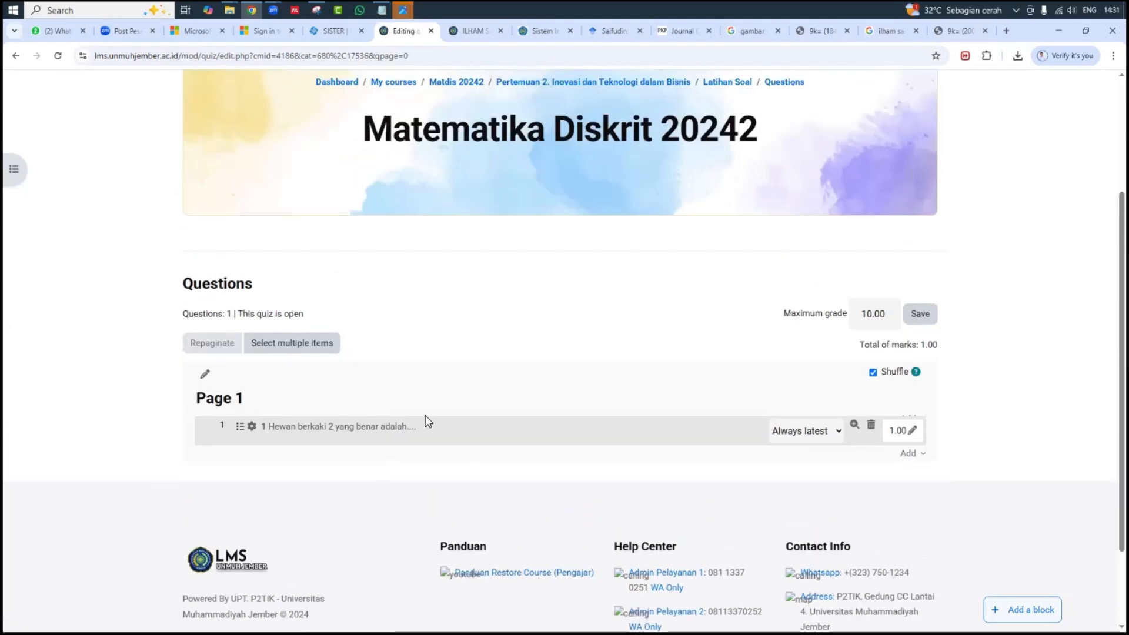
scroll(426, 415, up, 3)
scroll(433, 429, down, 4)
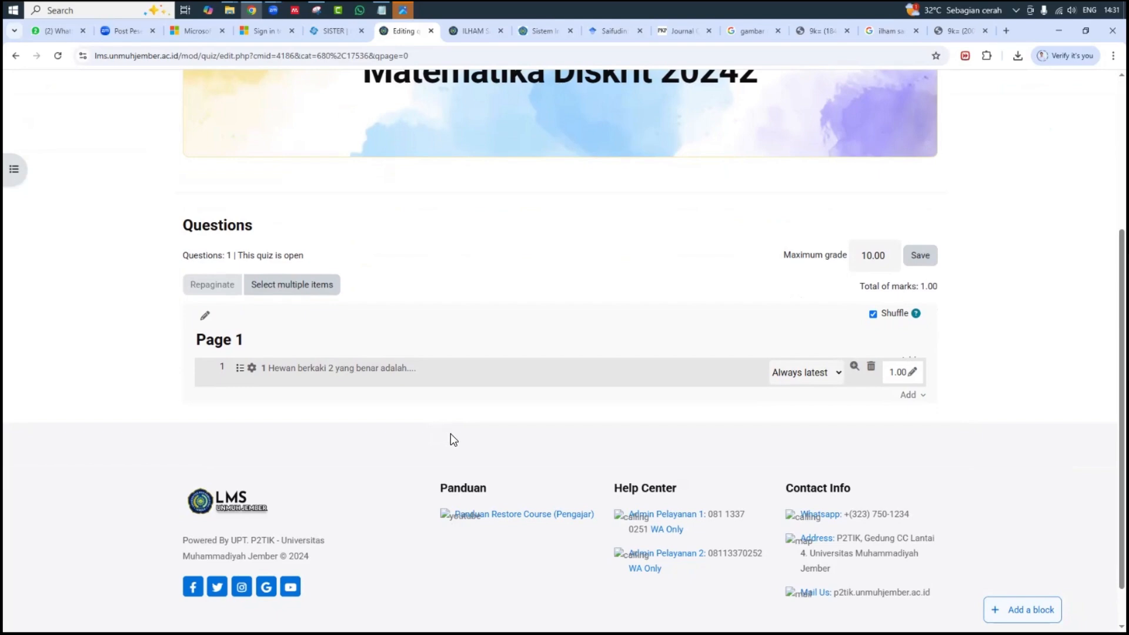
scroll(451, 434, up, 3)
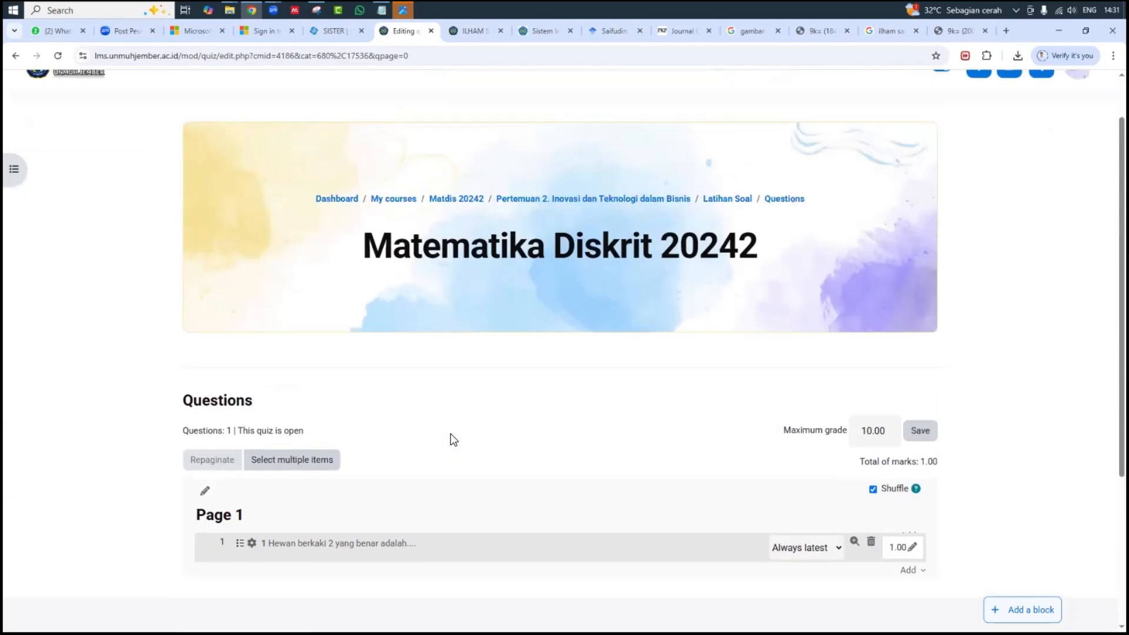
click(730, 199)
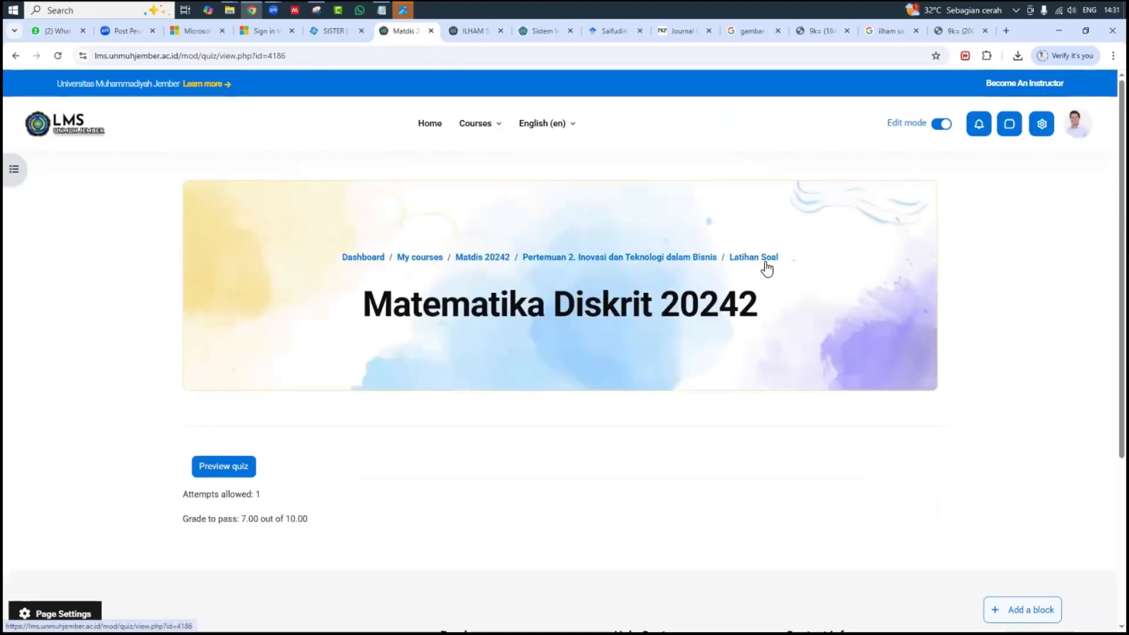
click(248, 468)
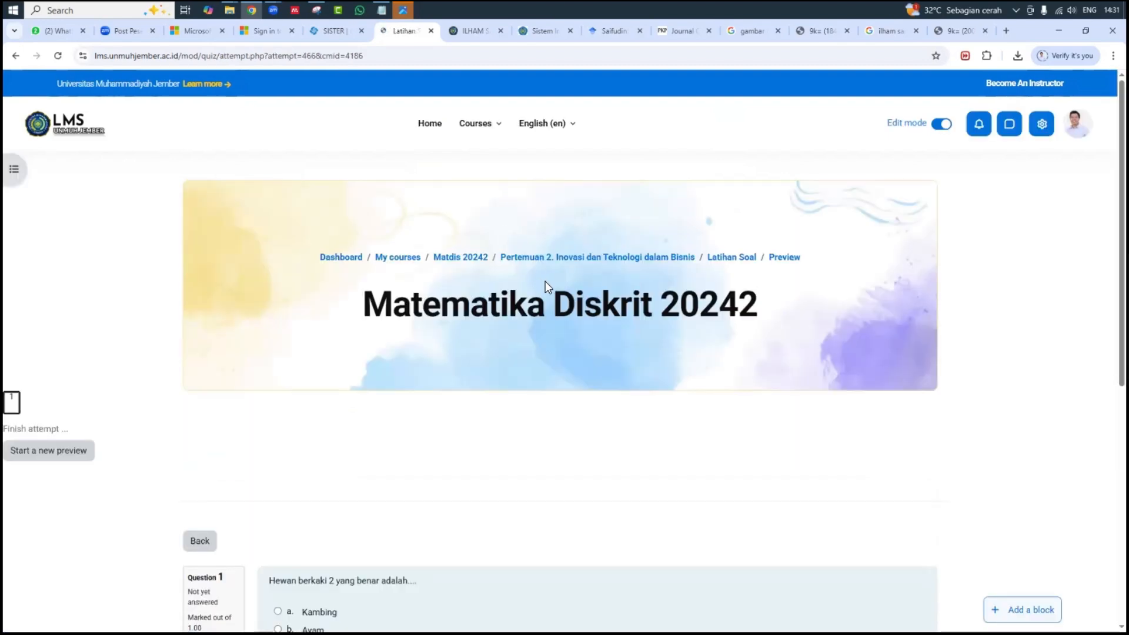
- Answer question 1 with Kambing, then submit all answers and finish the preview attempt
scroll(546, 281, down, 5)
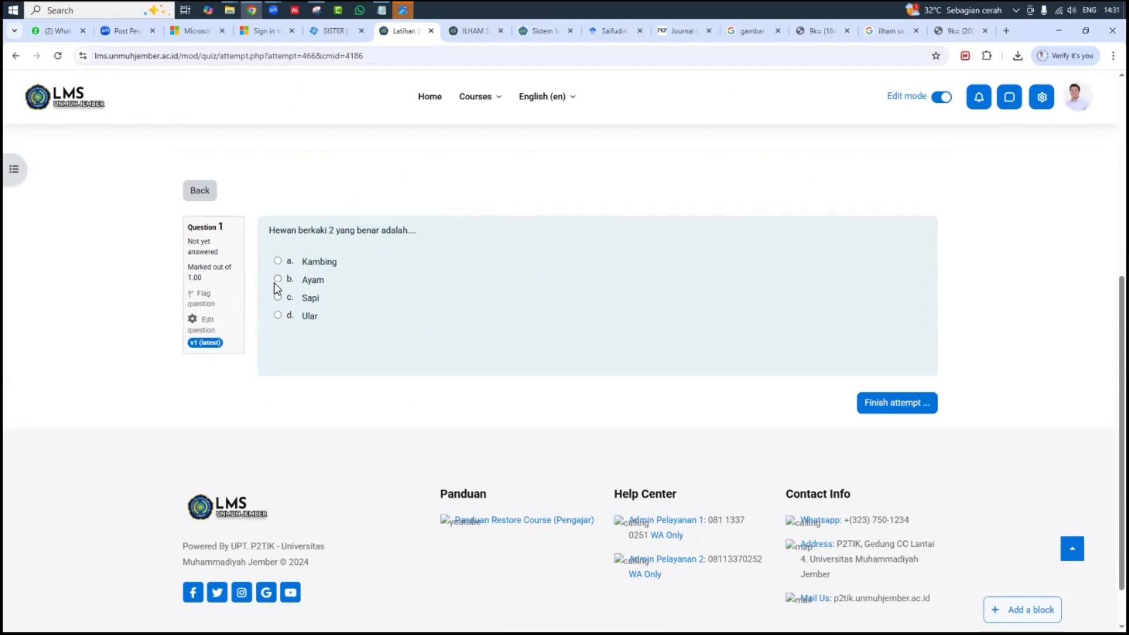
click(278, 261)
click(890, 411)
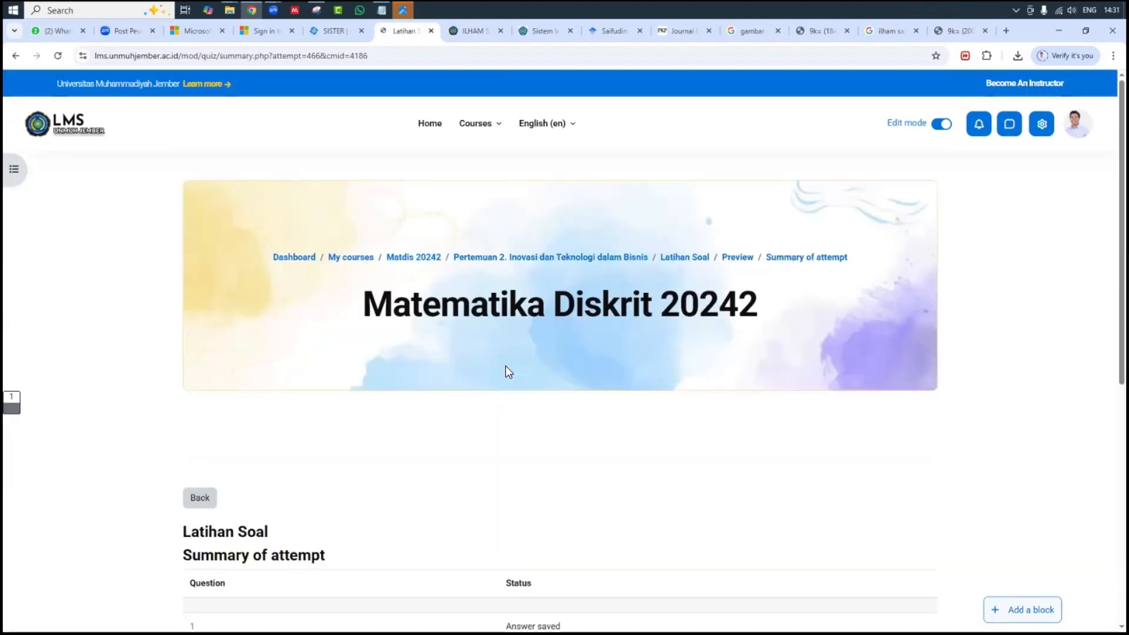
scroll(509, 372, down, 4)
click(554, 475)
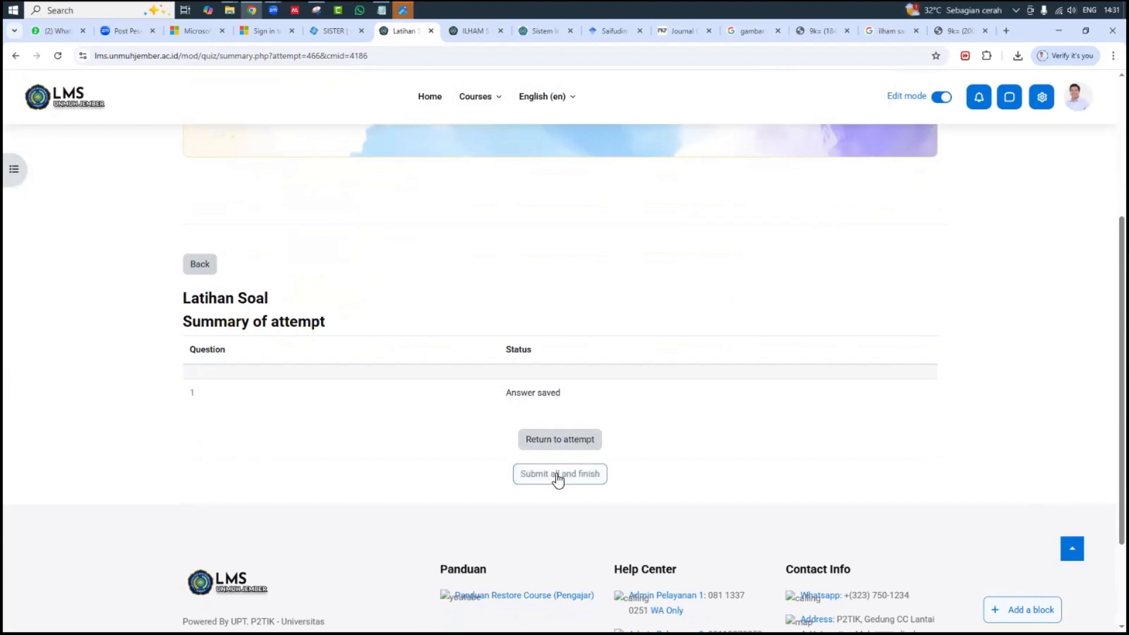
click(558, 477)
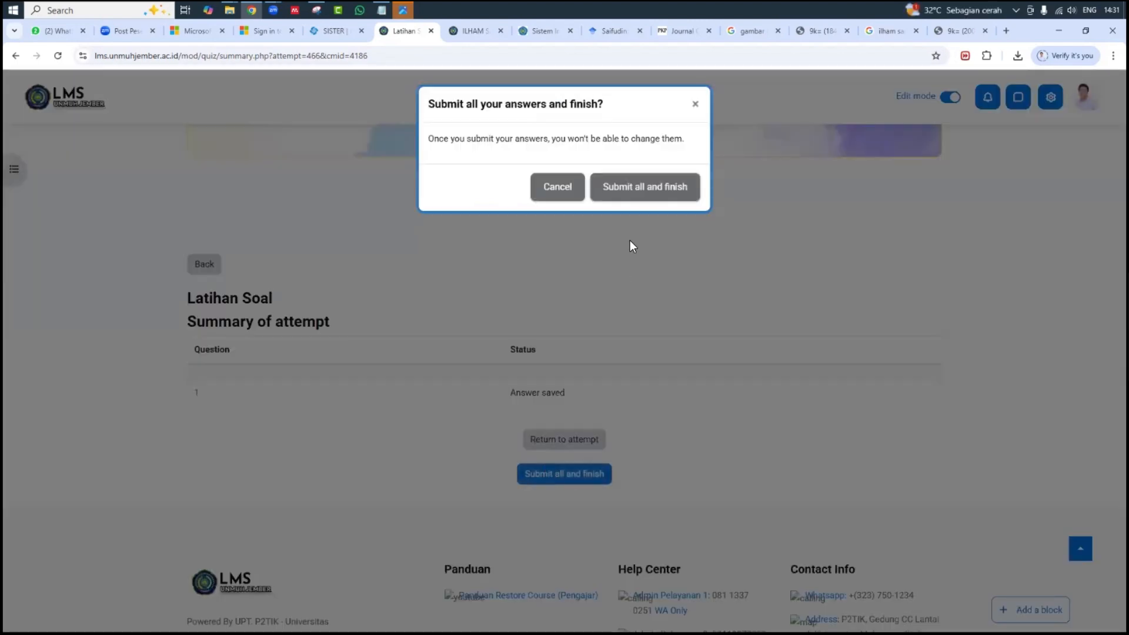
click(646, 188)
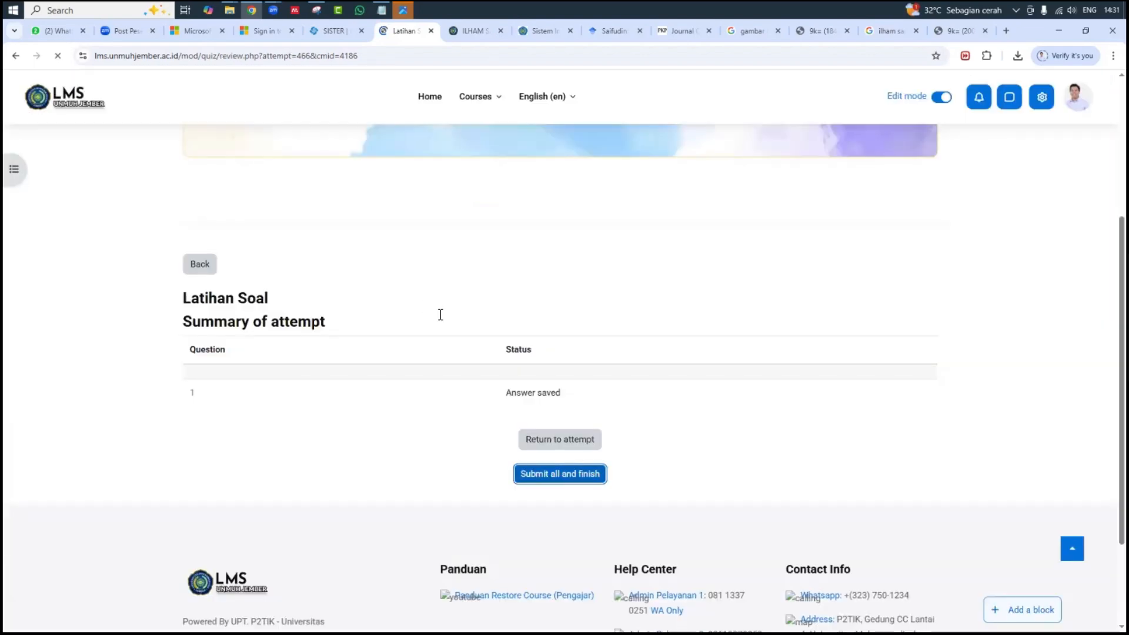
- Review the submitted preview attempt, finish the review and examine the quiz's summary of previous attempts
scroll(444, 318, down, 4)
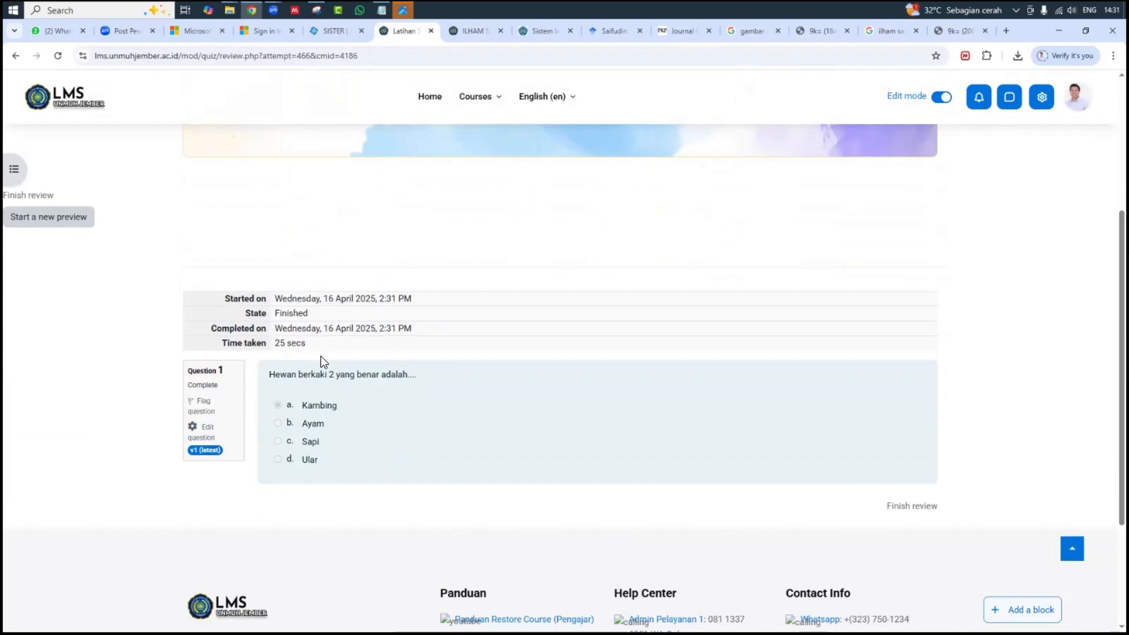
scroll(323, 361, down, 2)
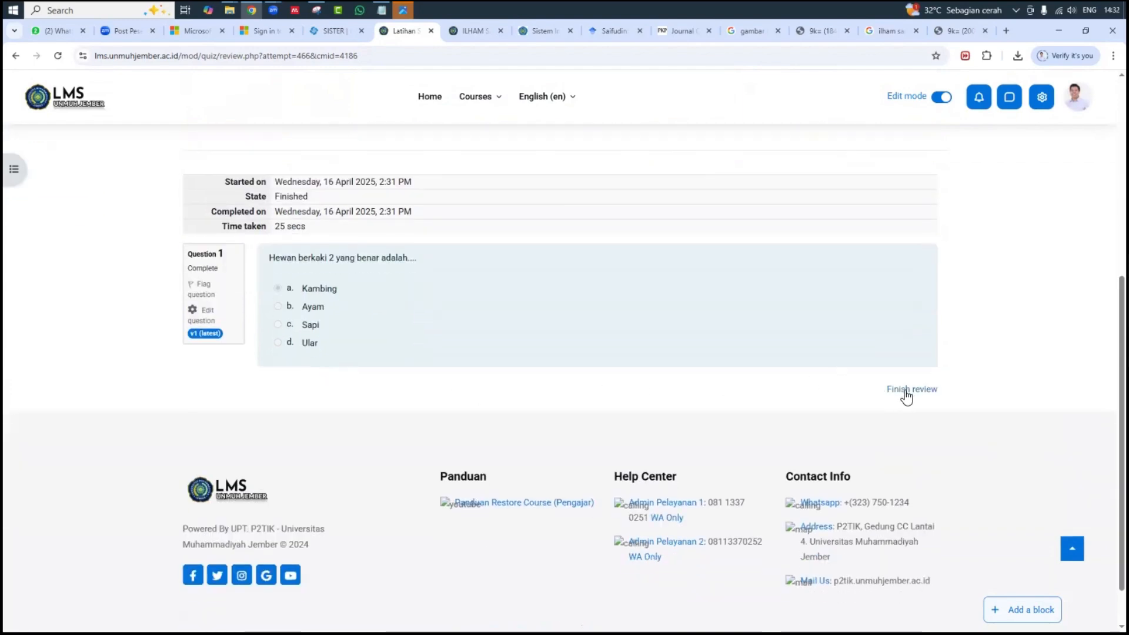
click(906, 393)
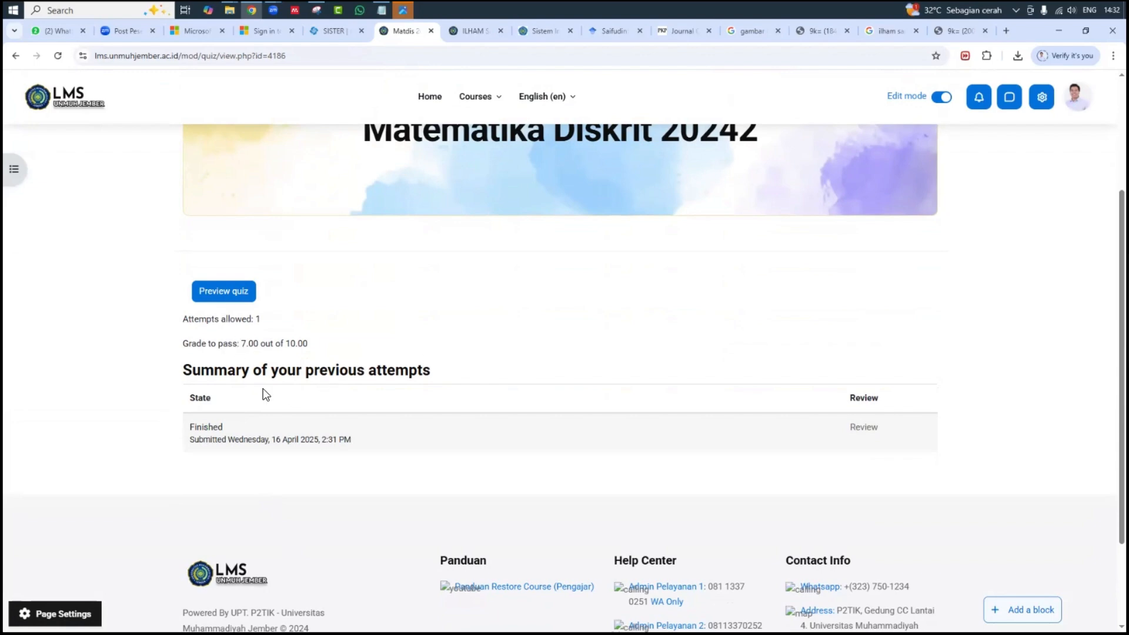
scroll(265, 388, up, 3)
scroll(265, 388, down, 4)
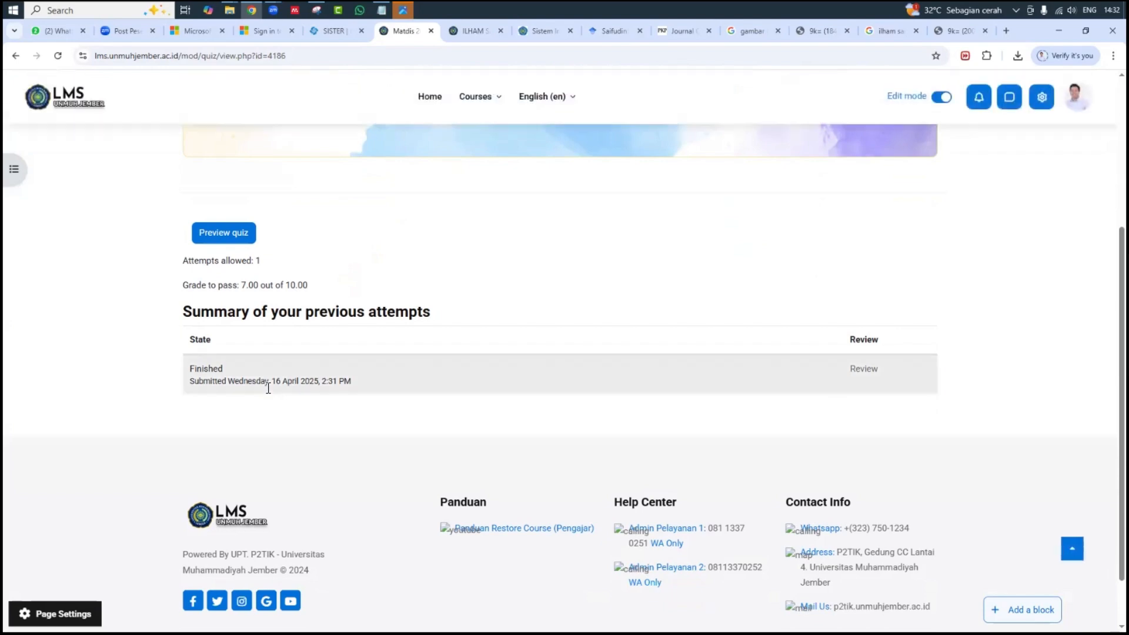
scroll(269, 388, up, 4)
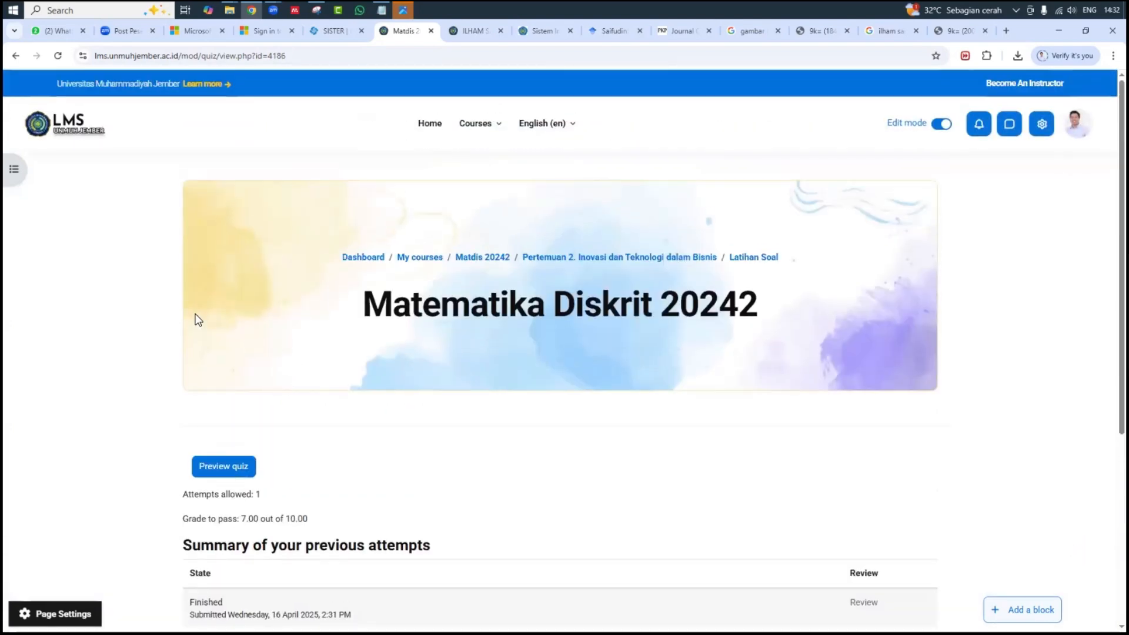